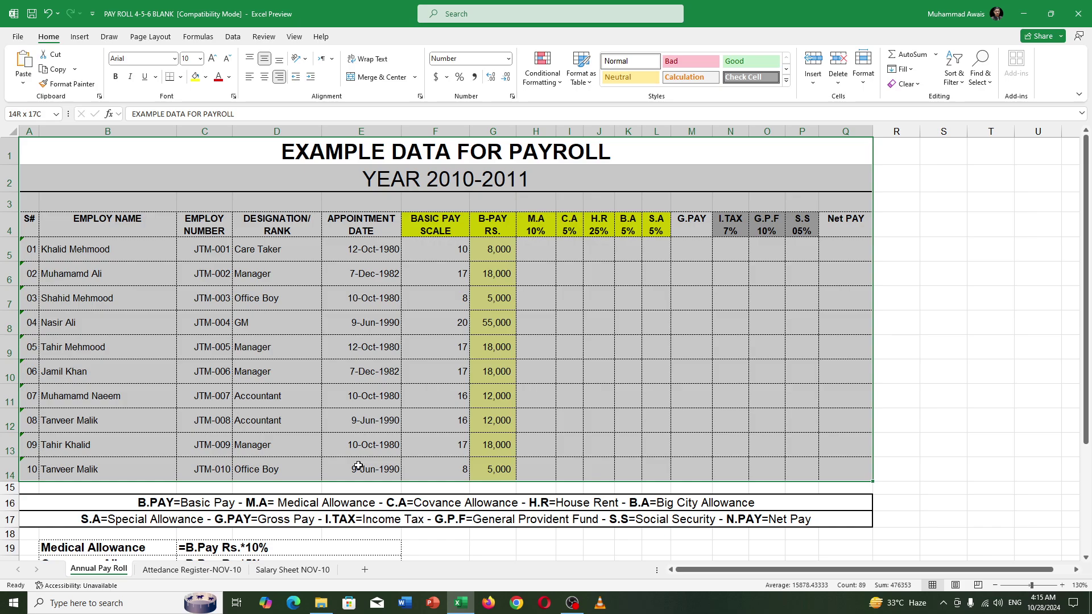
Examine the payroll table's employee, basic pay, allowance, gross pay, deduction and net pay columns and the abbreviation legend below it
drag(359, 466, 358, 466)
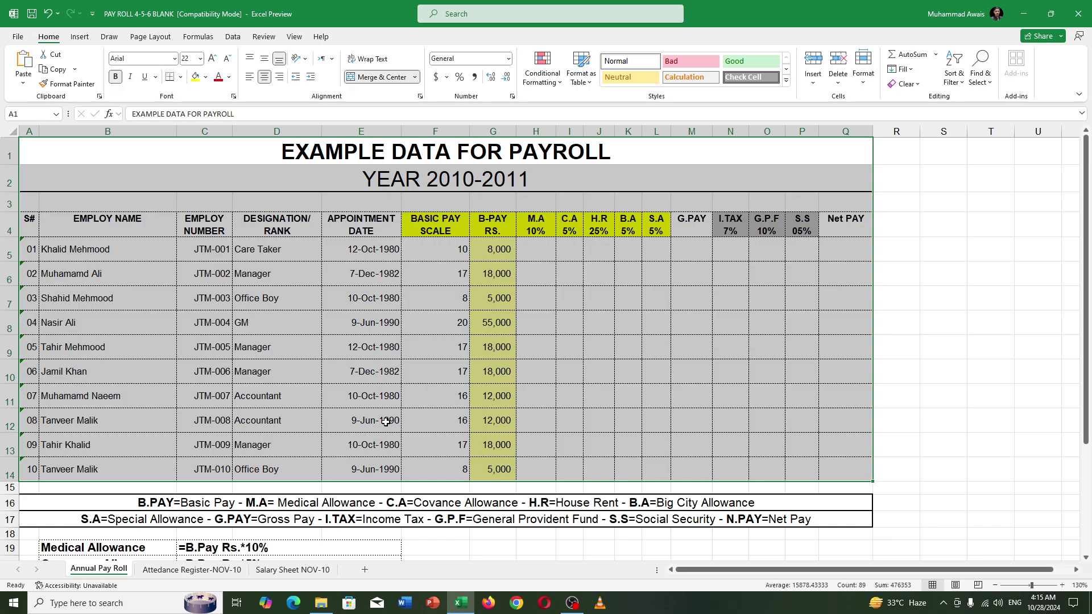
click(301, 360)
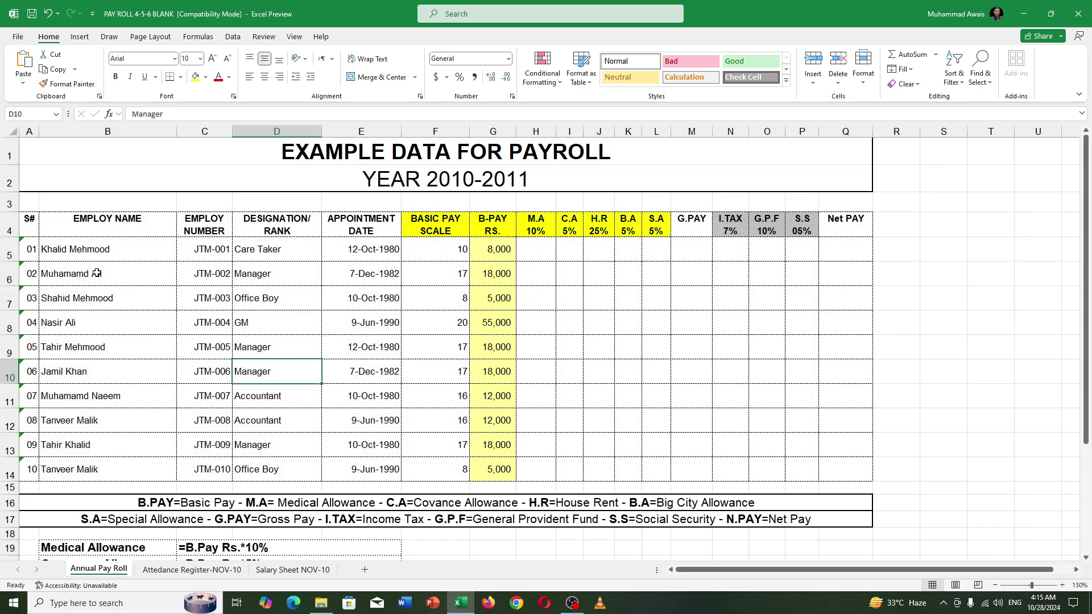
click(104, 227)
drag(104, 227, 448, 464)
drag(492, 223, 507, 469)
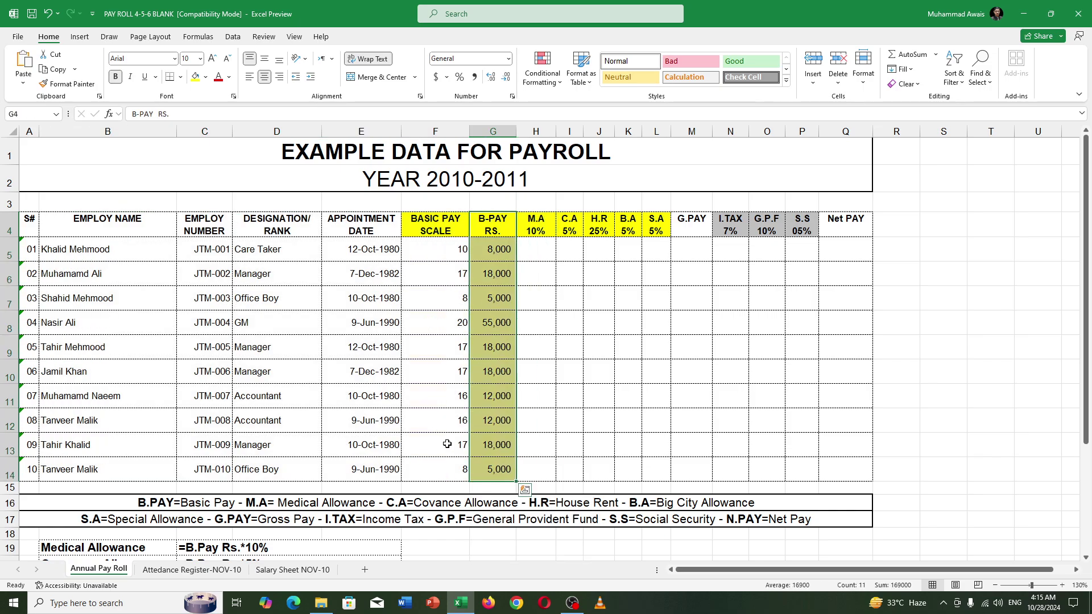
drag(531, 227, 644, 231)
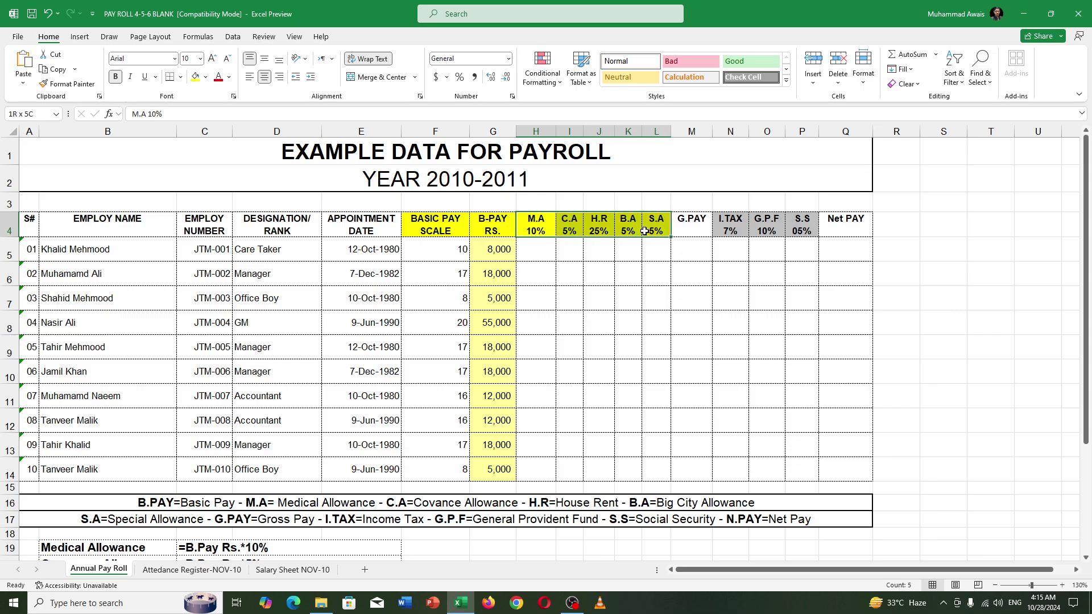
drag(644, 231, 644, 231)
click(691, 220)
drag(691, 219, 695, 464)
drag(730, 224, 802, 224)
click(850, 219)
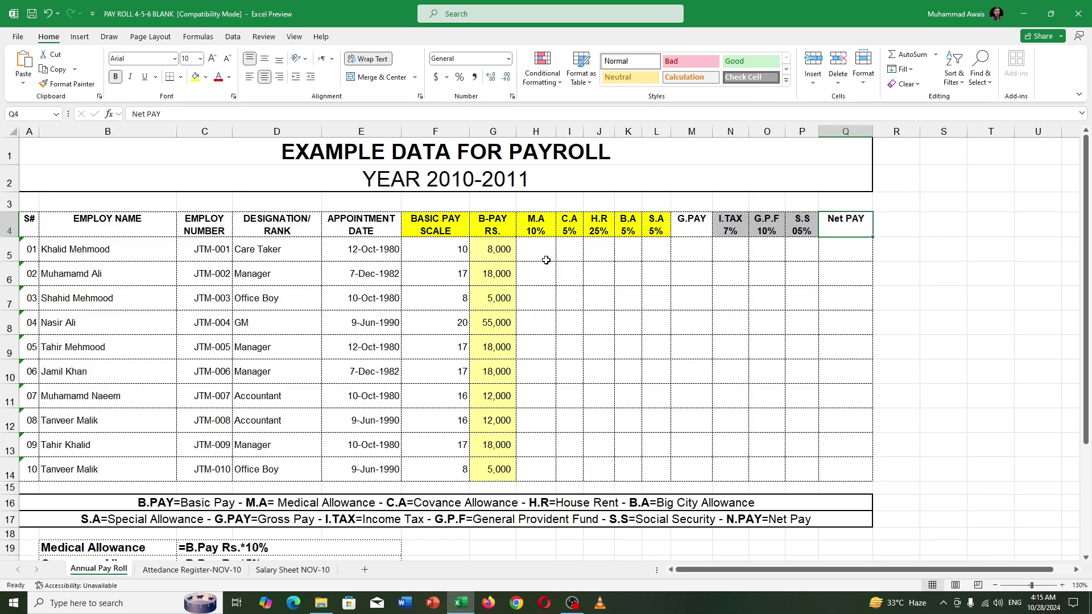
click(543, 226)
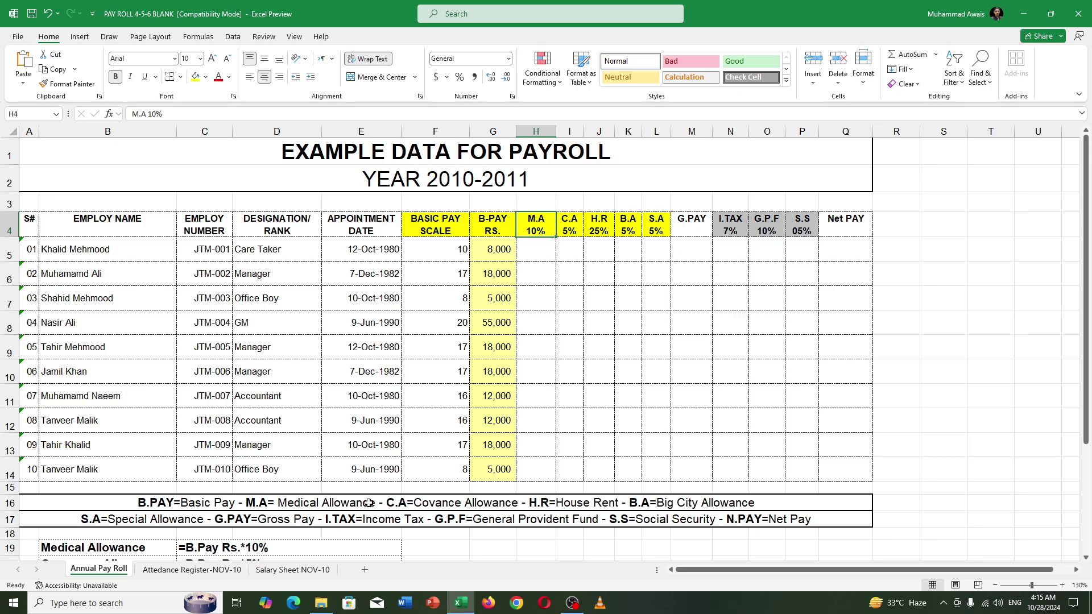
click(532, 507)
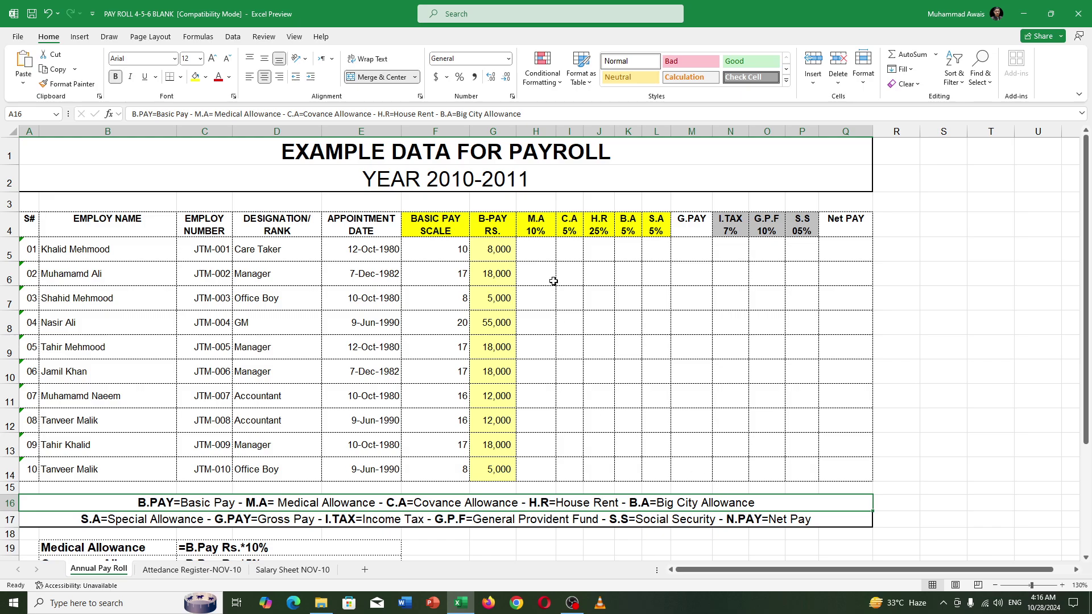
Calculate the first employee's medical allowance in H5 with the formula =G5*10%
click(546, 254)
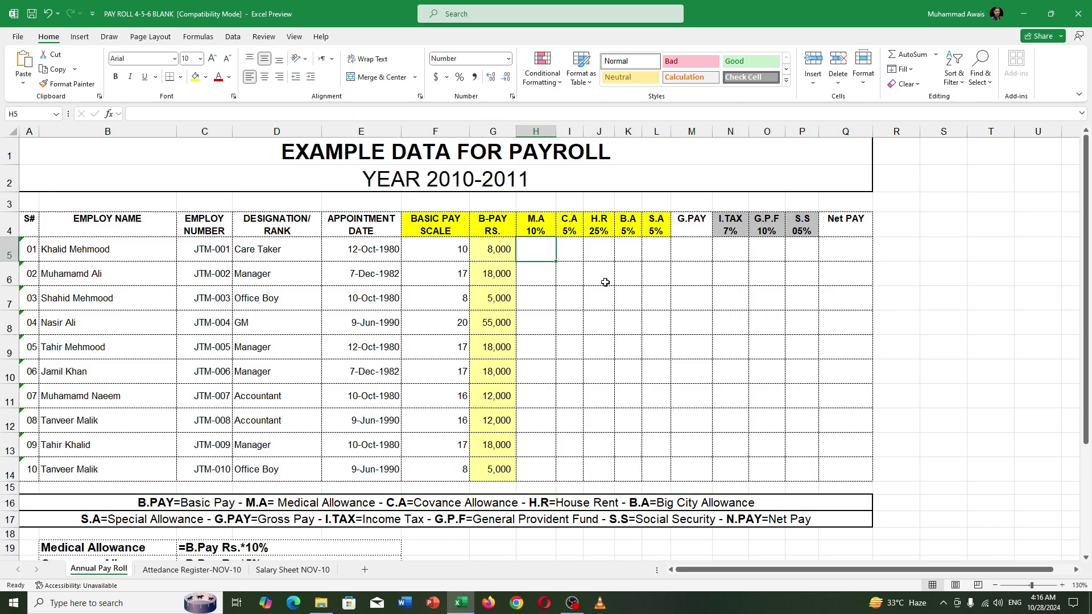
click(498, 258)
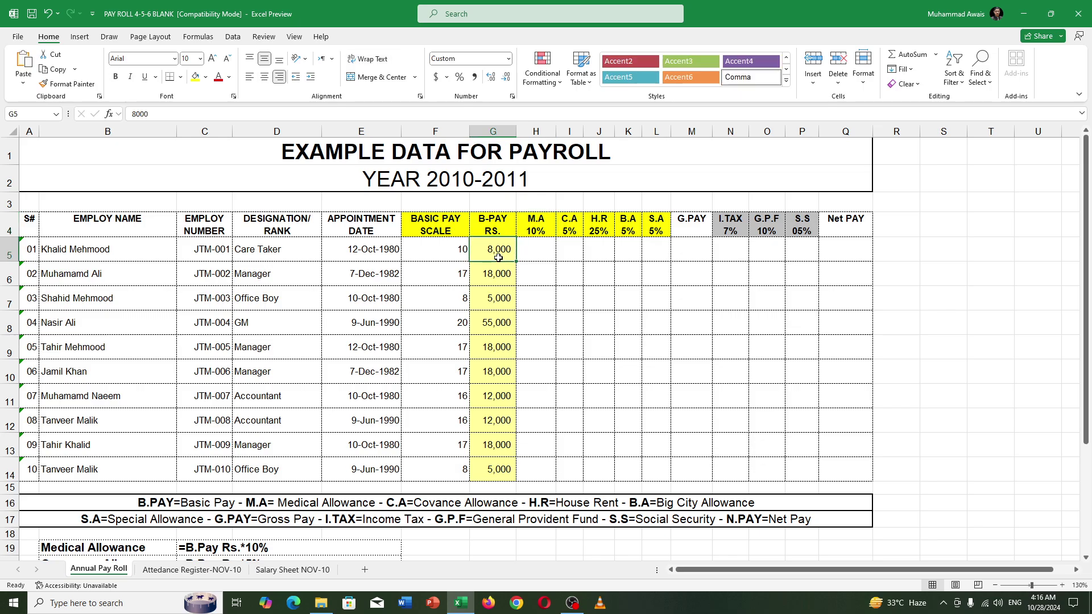
click(550, 251)
text(=)
click(508, 250)
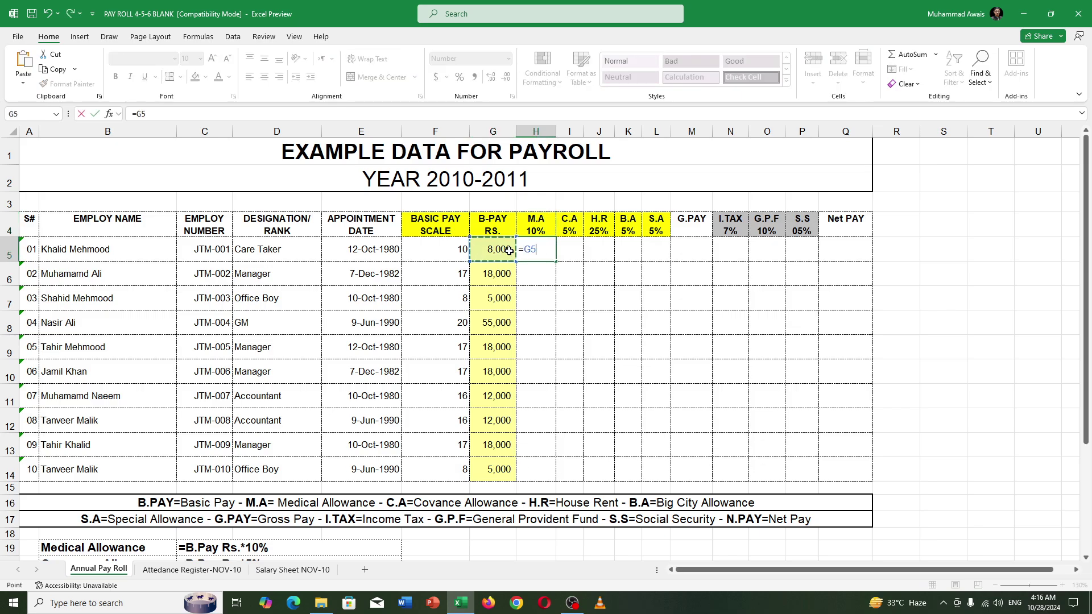
text(*10%)
key(Return)
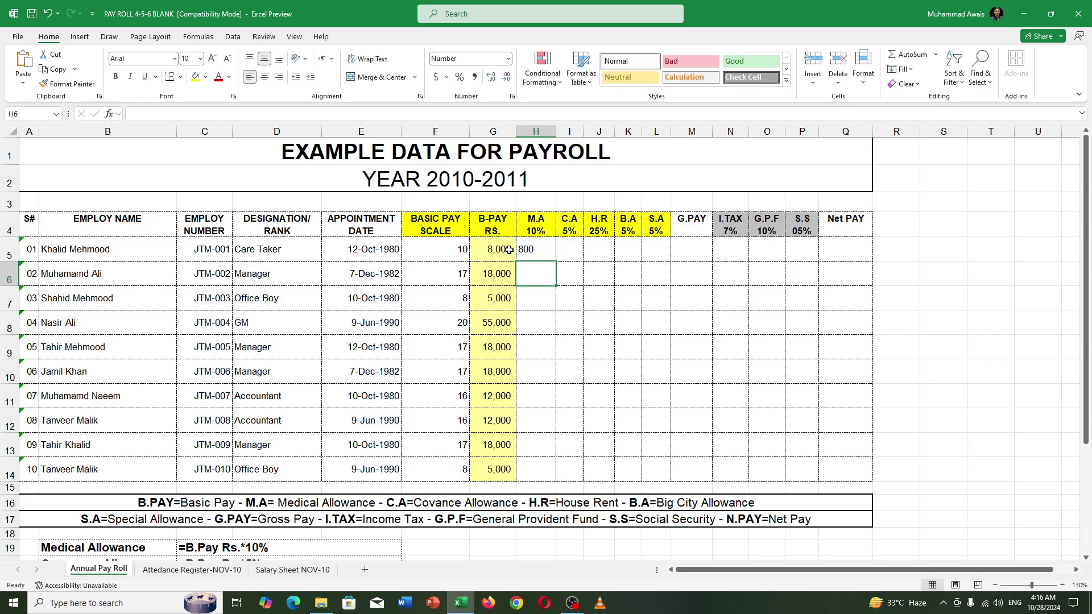
Calculate the first employee's C.A allowance in I5 with the formula =G5*5%
click(564, 247)
text(=)
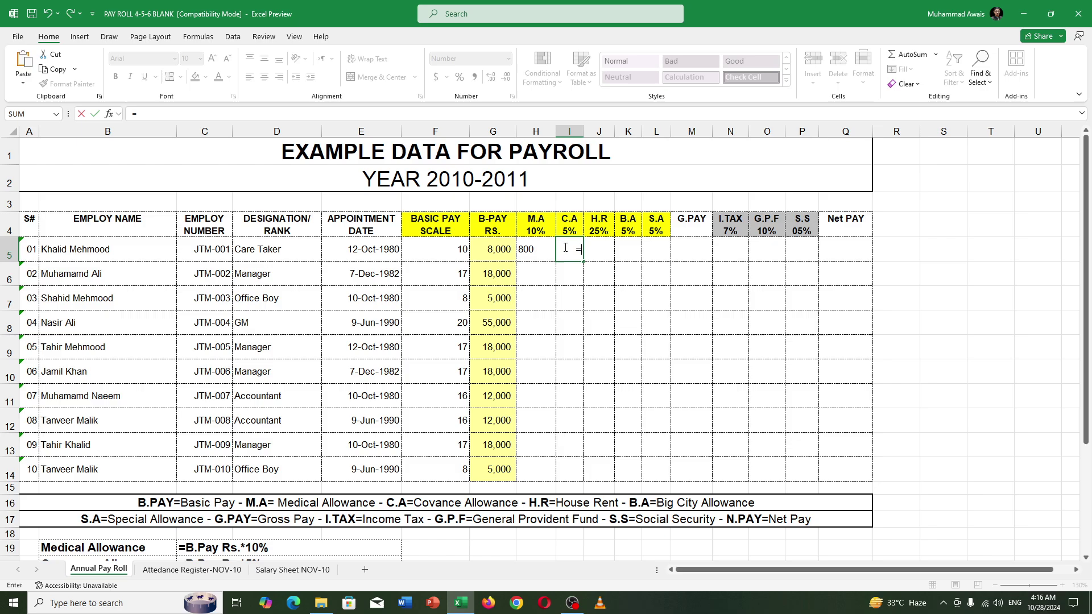
click(495, 255)
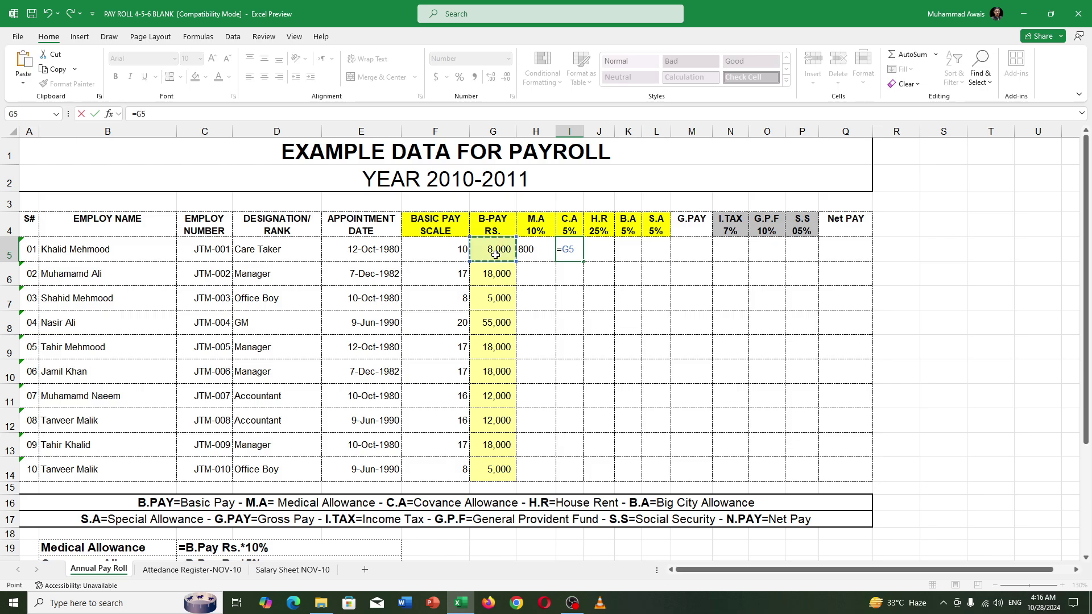
text(*5)
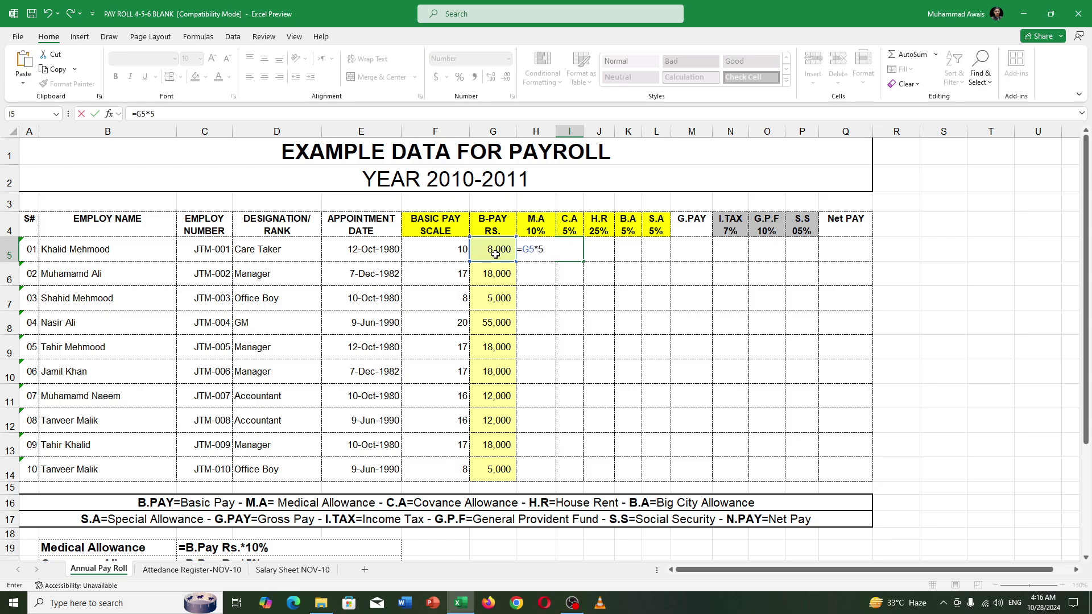
text(%)
key(Return)
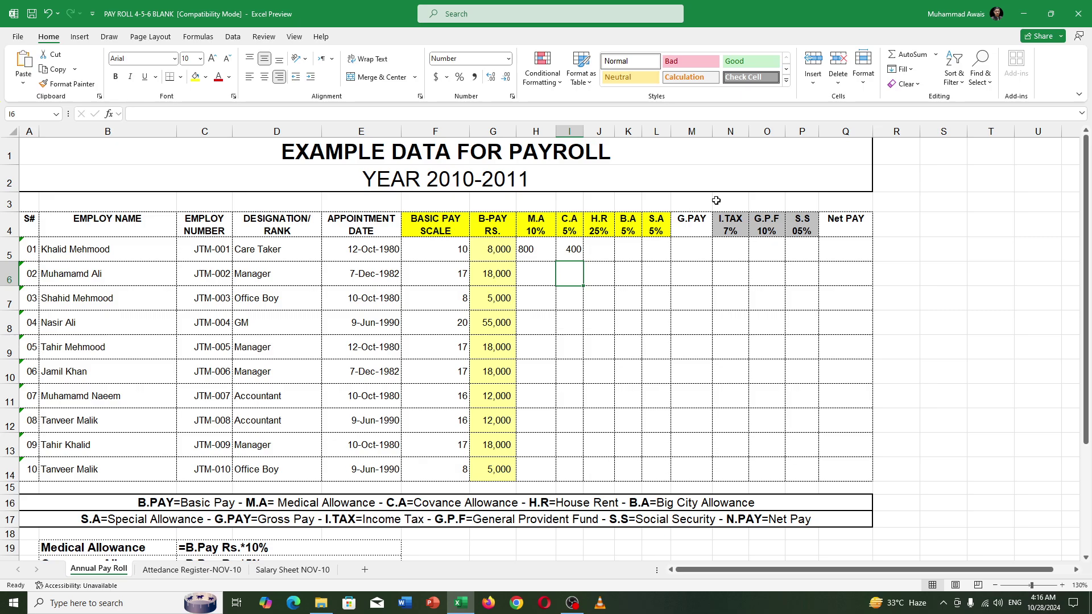
Calculate the first employee's house rent in J5 with the formula =G5*25%
click(599, 246)
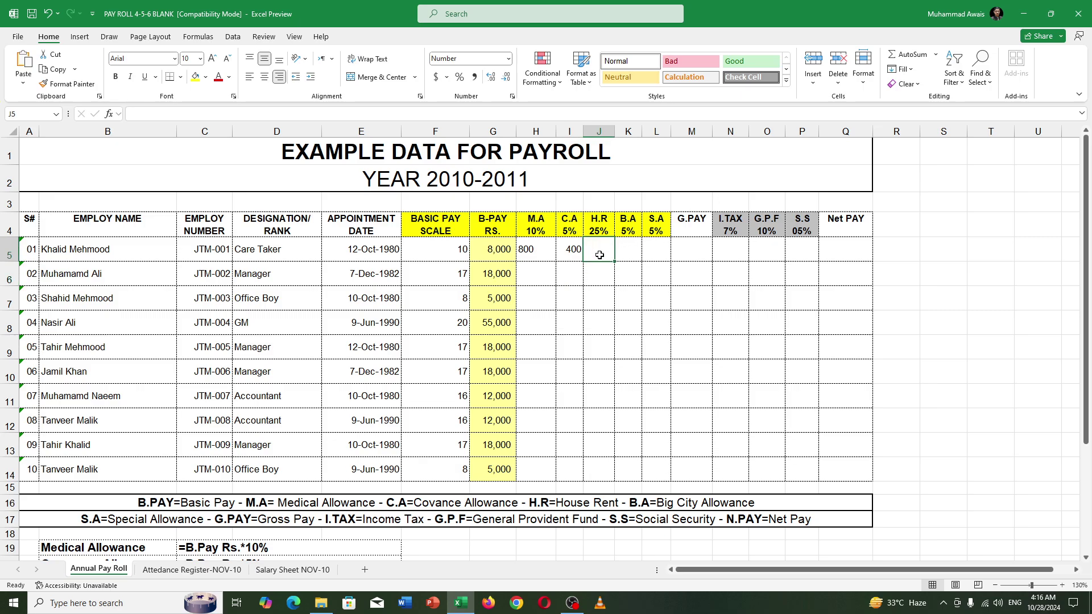
text(=)
click(489, 251)
text(*)
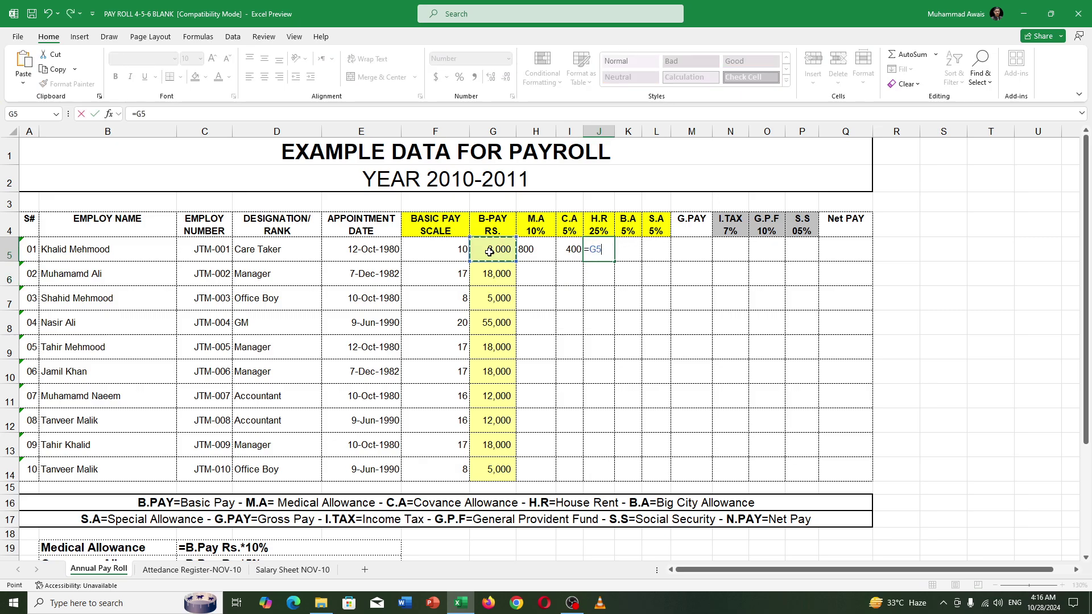
text(25%)
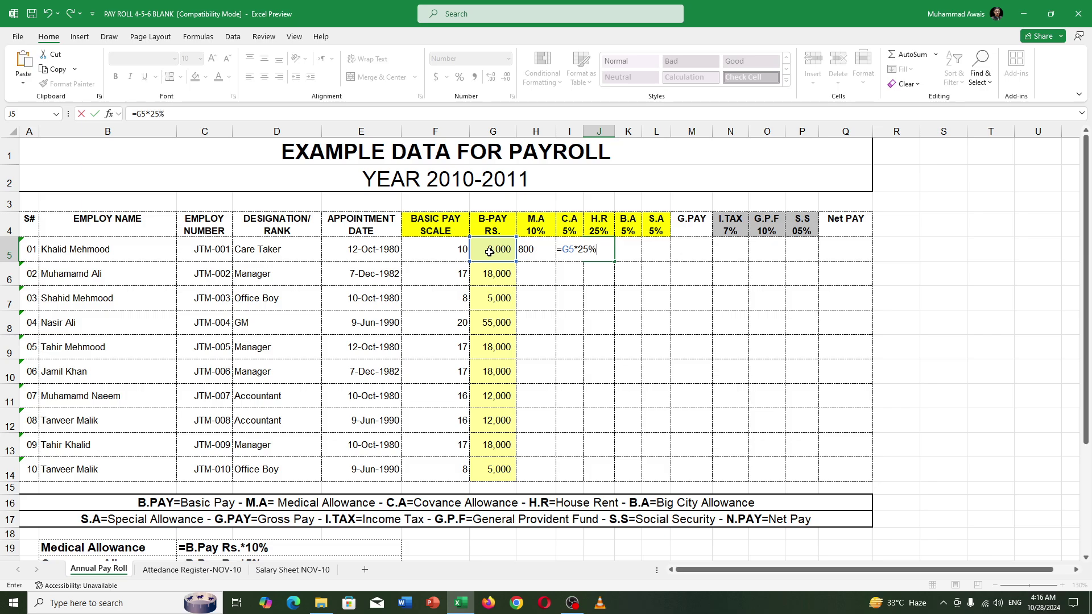
key(Return)
Calculate the first employee's big city allowance in K5 with the formula =G5*5% and check the entered formula
click(623, 251)
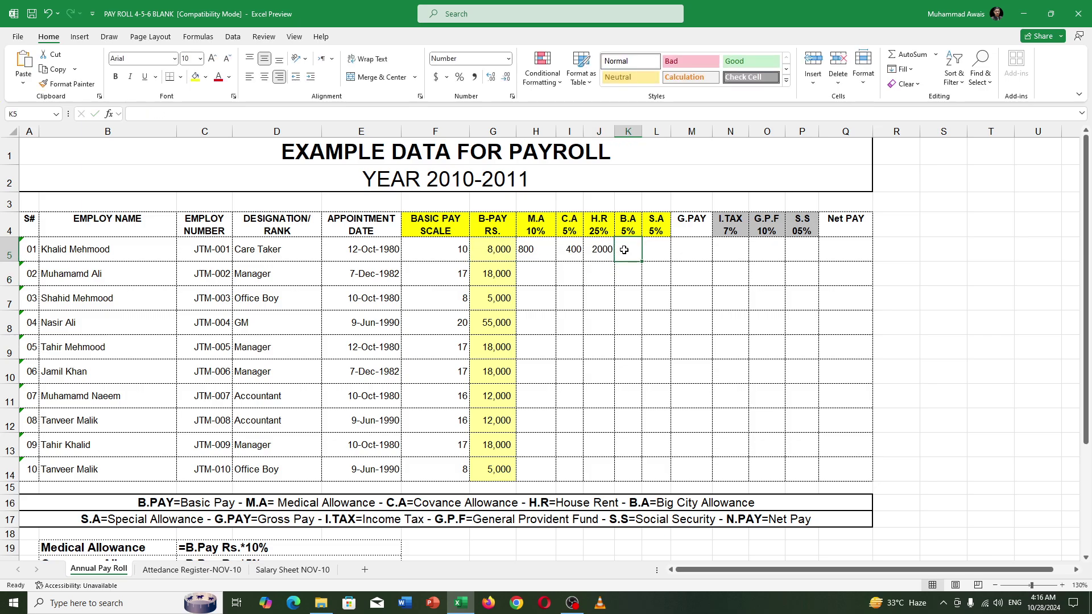
text(=)
click(509, 252)
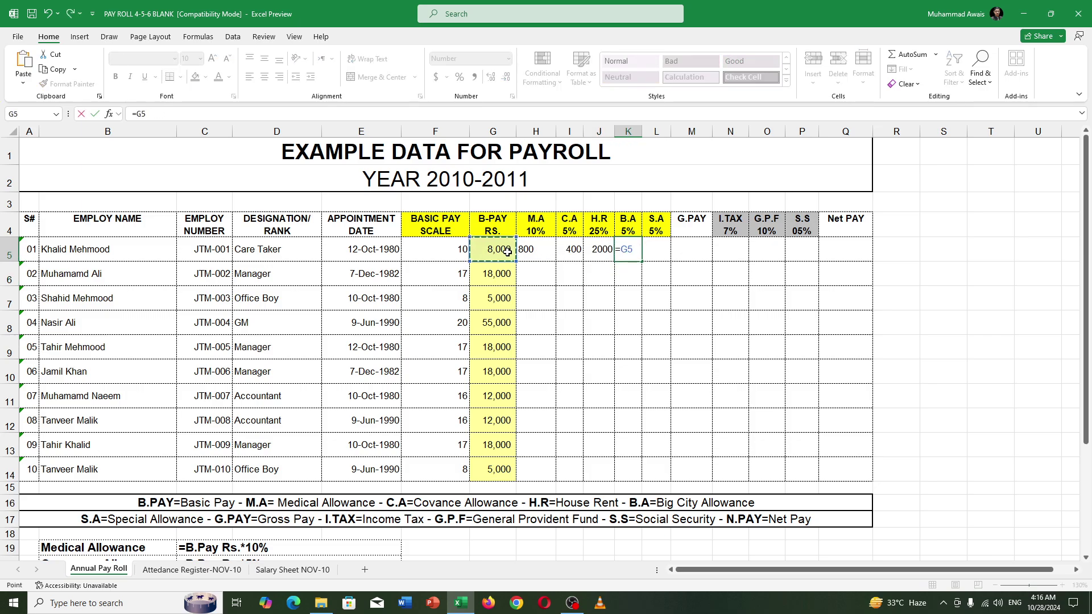
text(*5%)
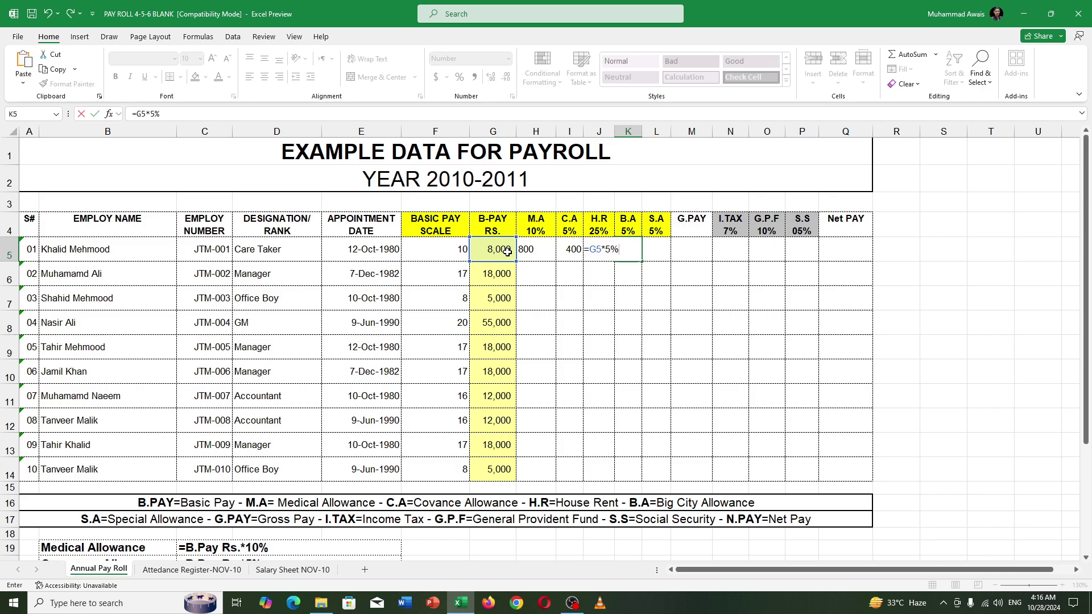
key(Return)
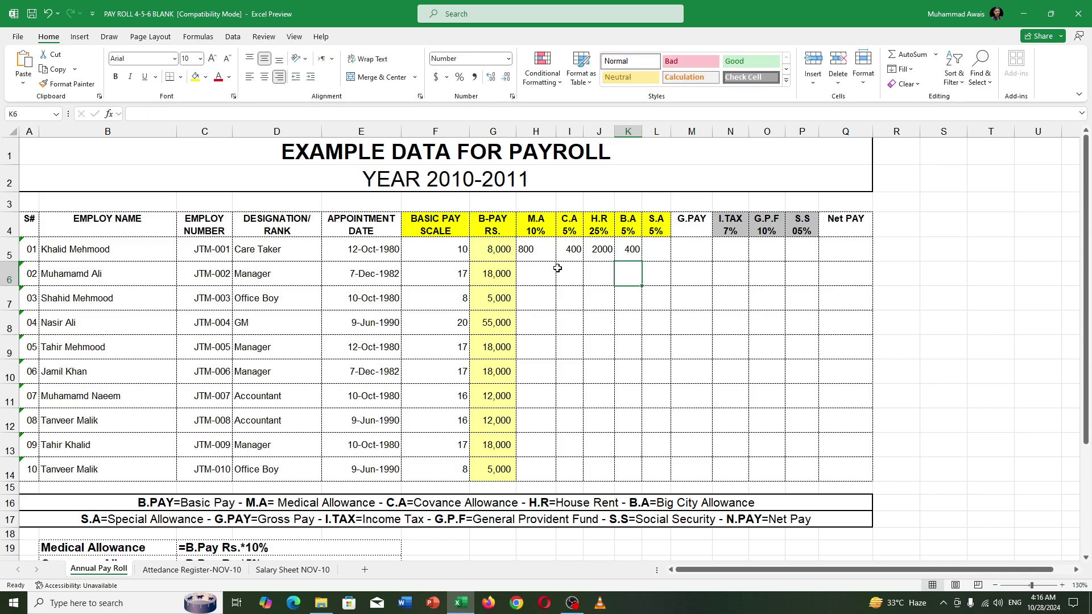
click(629, 250)
click(627, 220)
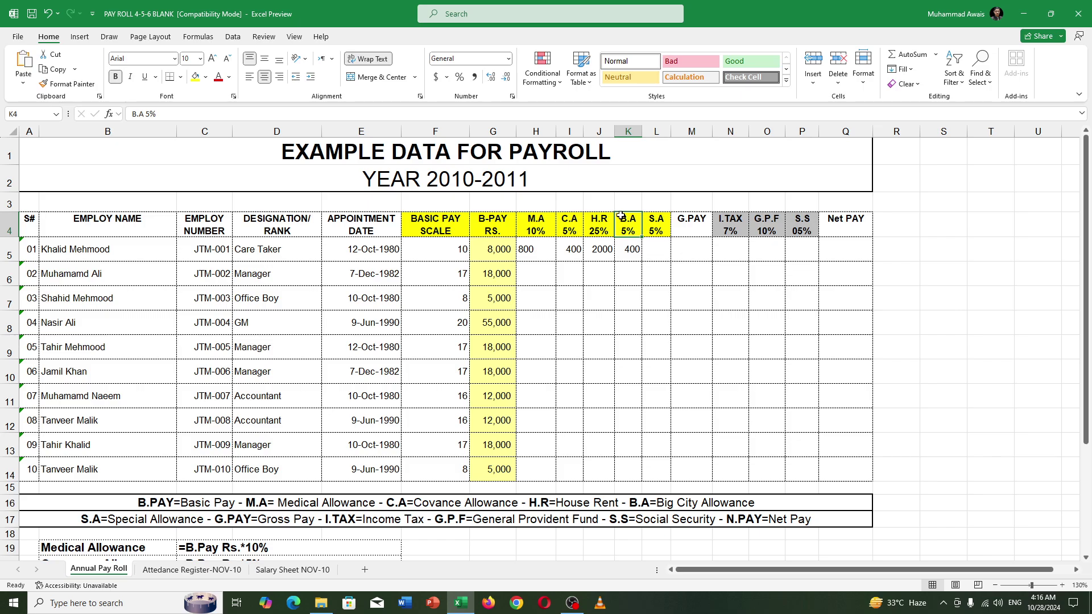
click(632, 249)
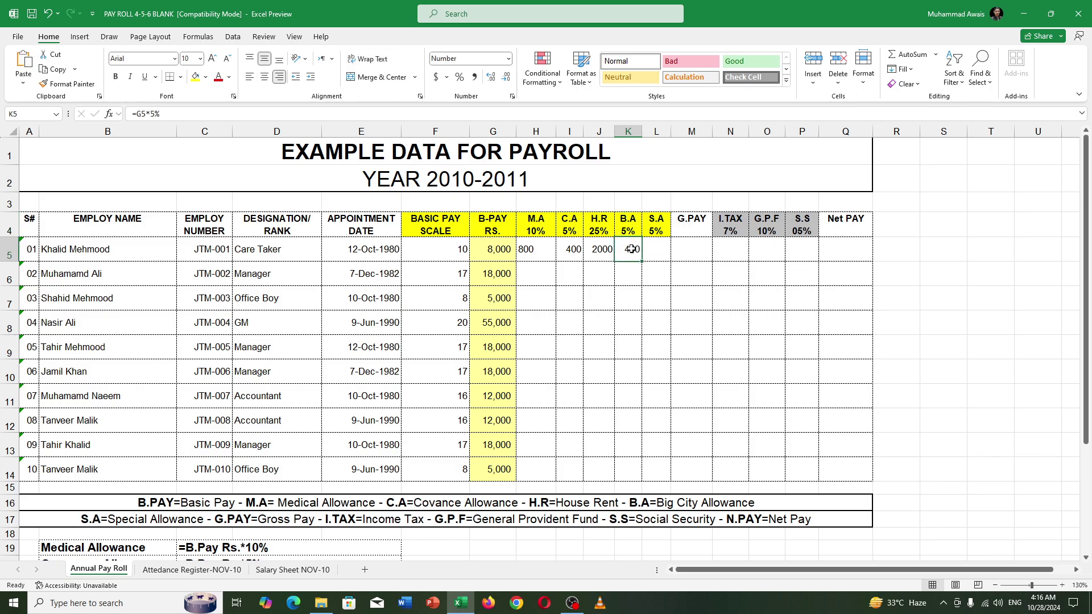
double_click(634, 253)
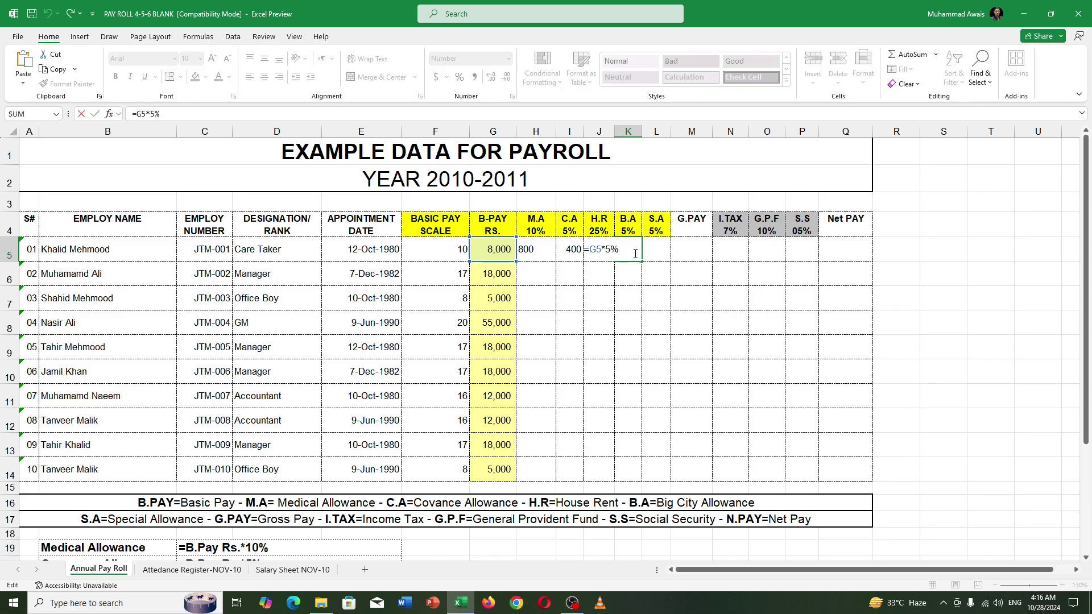
key(Return)
Calculate the first employee's special allowance in L5 with the formula =G5*5%
click(656, 249)
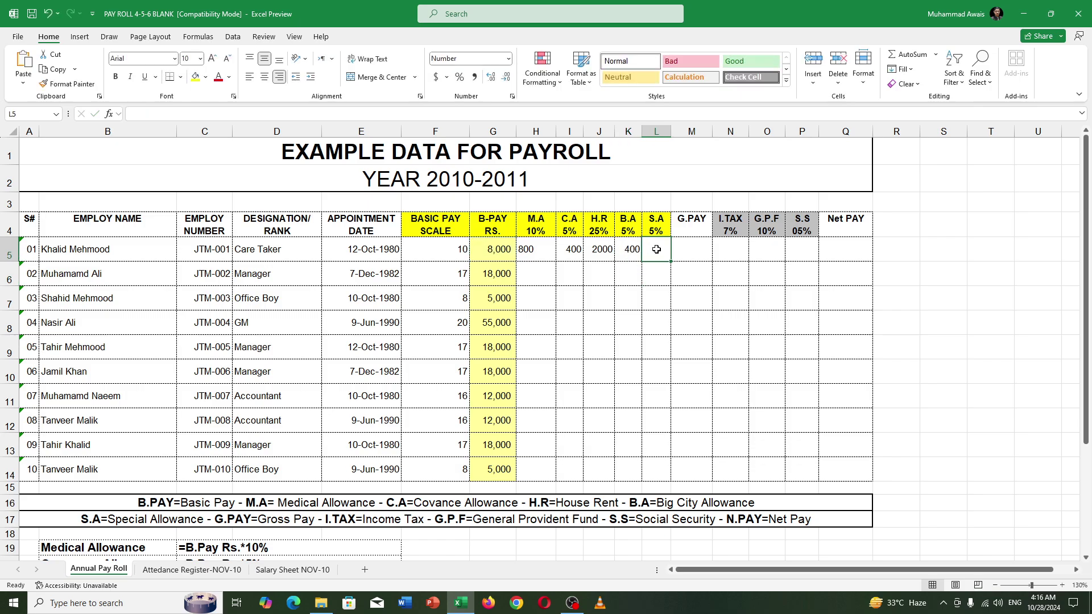
text(=)
click(493, 256)
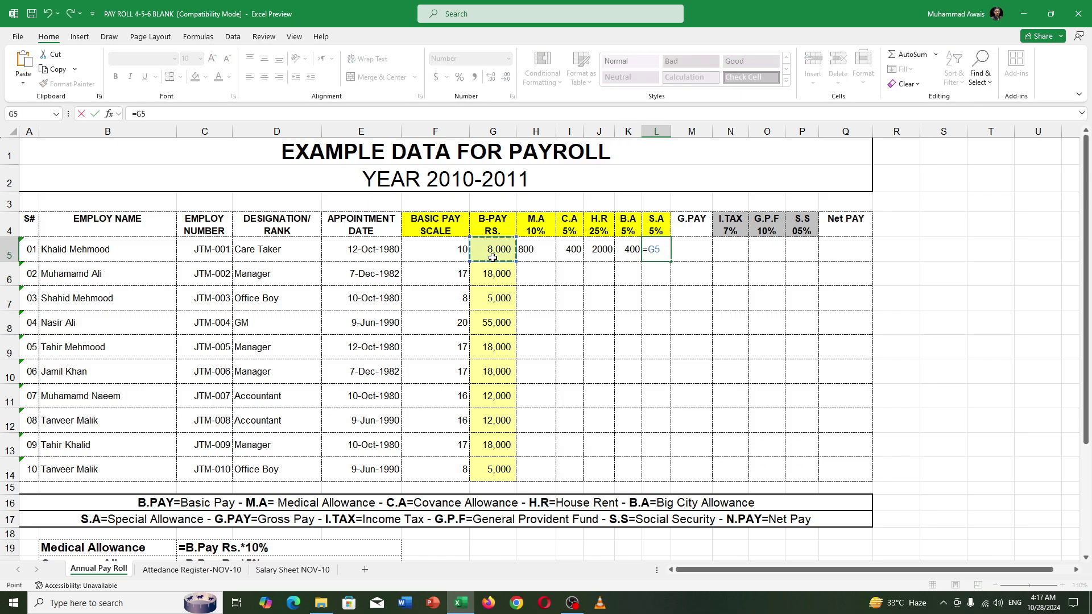
text(*5)
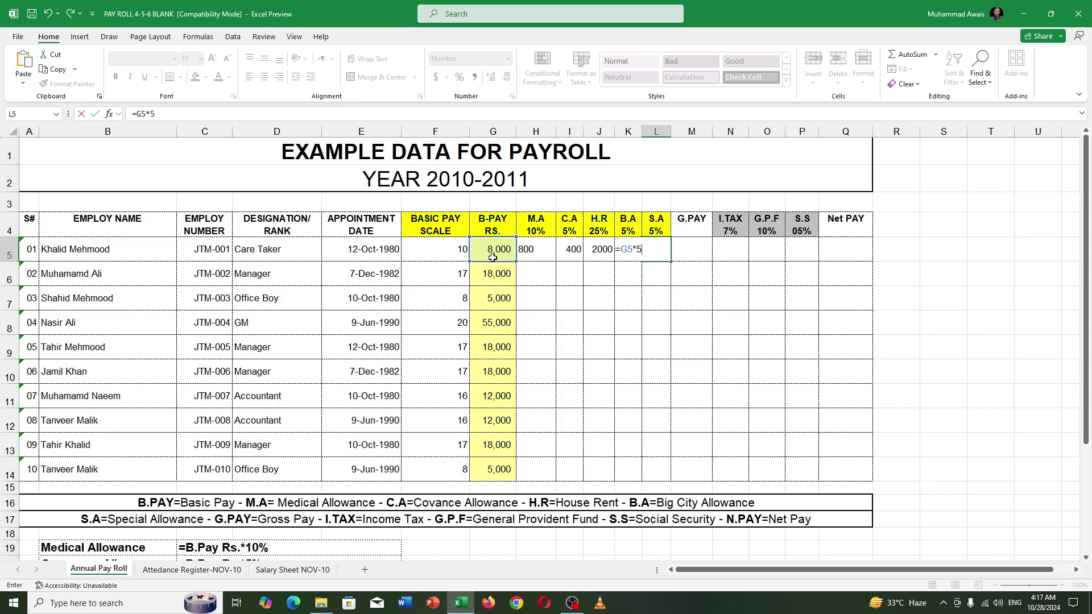
text(%)
key(Return)
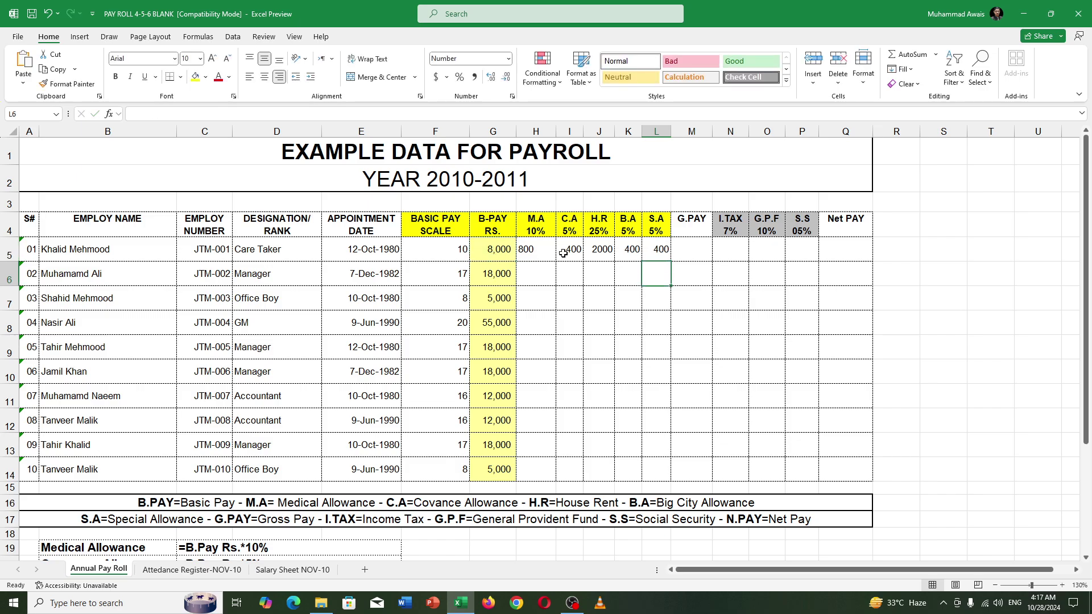
Calculate the first employee's gross pay in M5 with the formula =G5+H5+I5+J5+K5+L5 and check the entered formula
drag(544, 252, 653, 253)
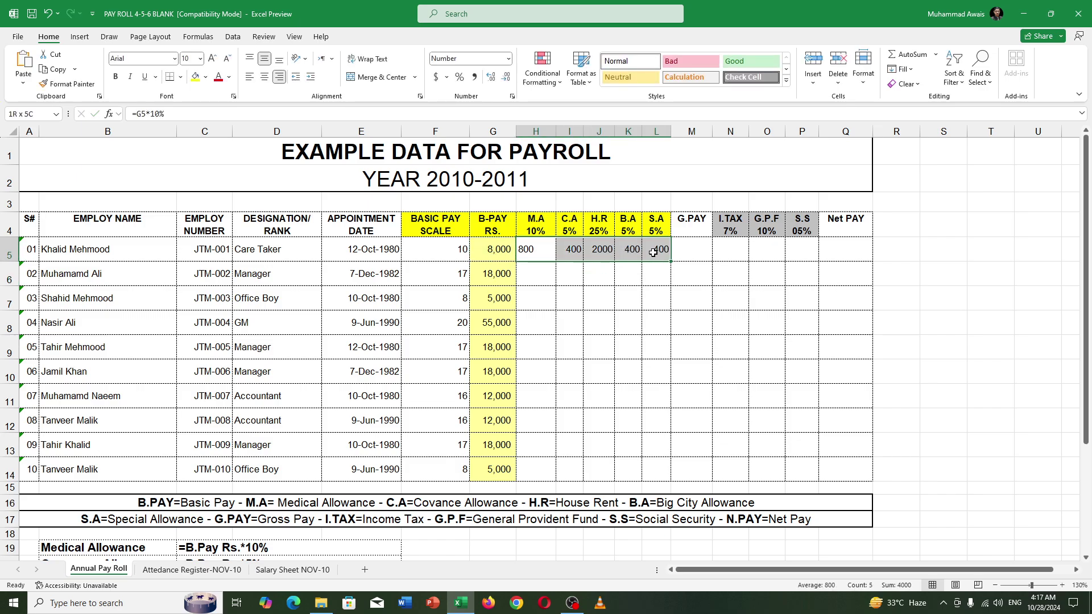
click(709, 252)
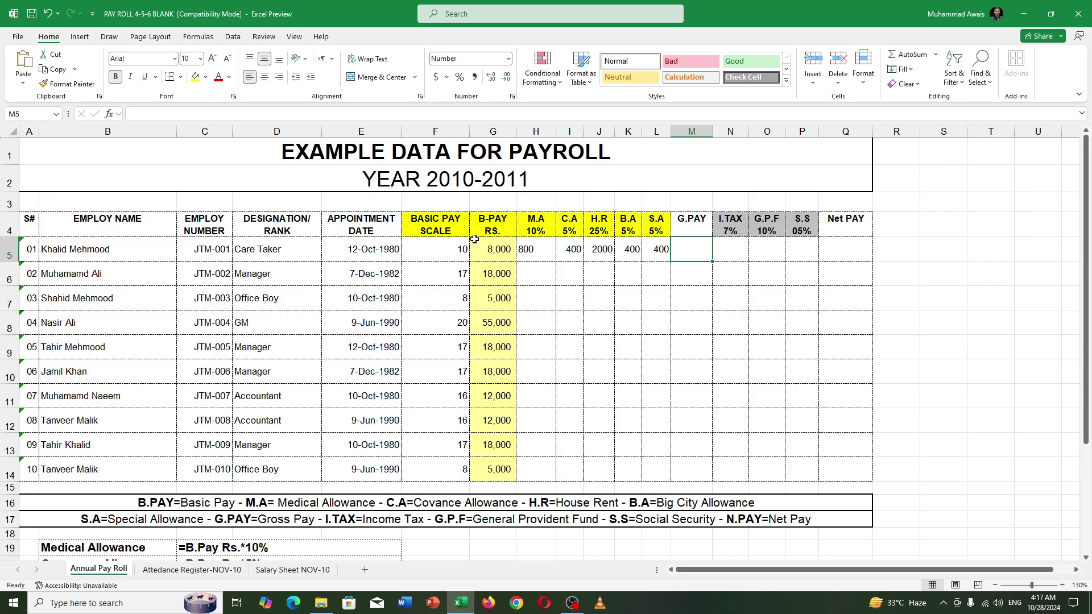
drag(474, 240, 663, 252)
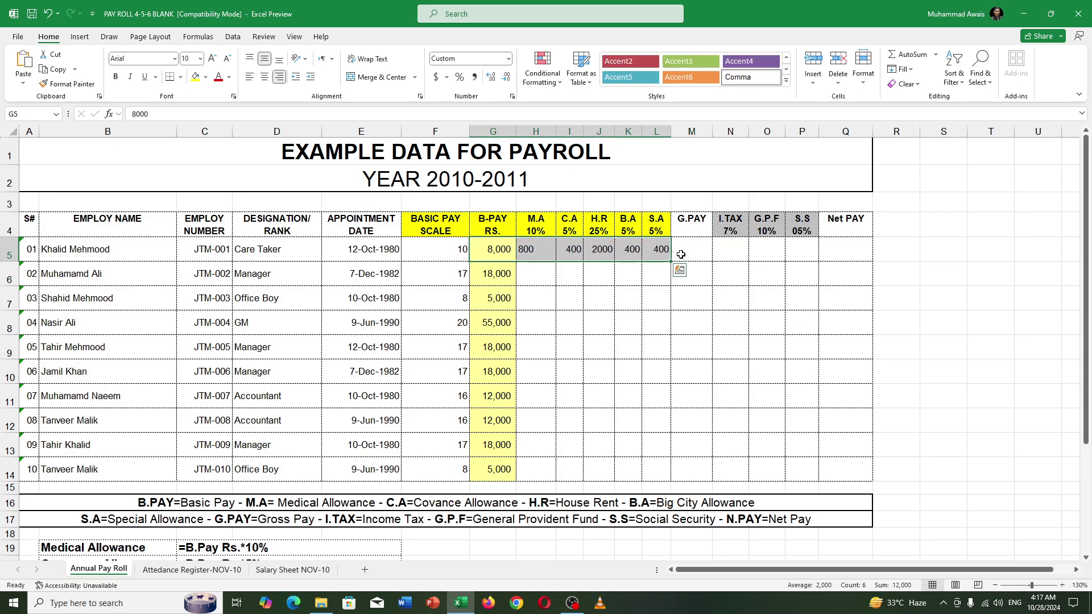
click(700, 259)
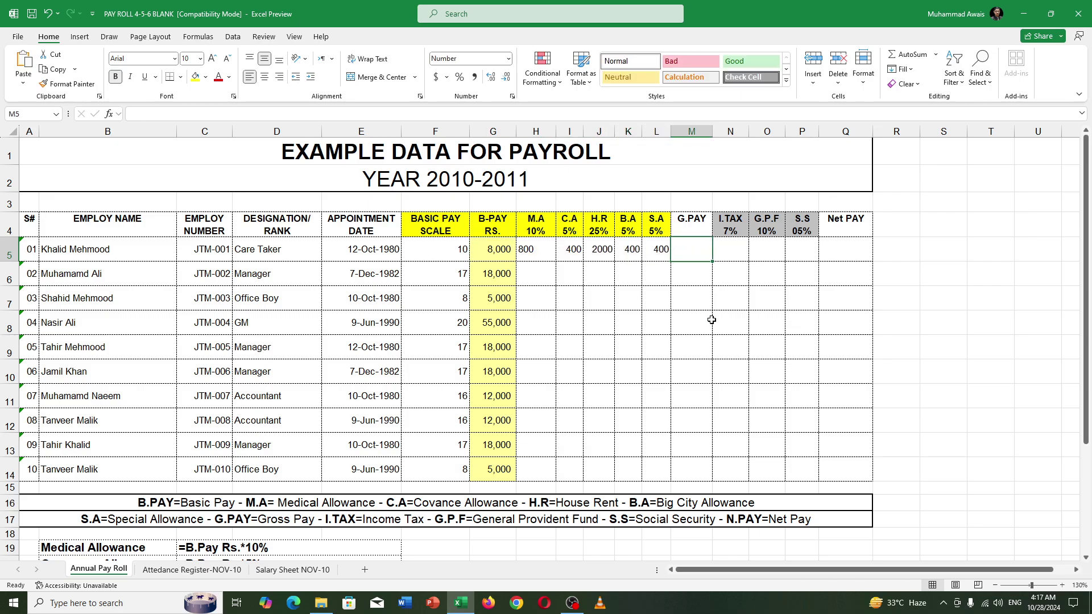
text(=)
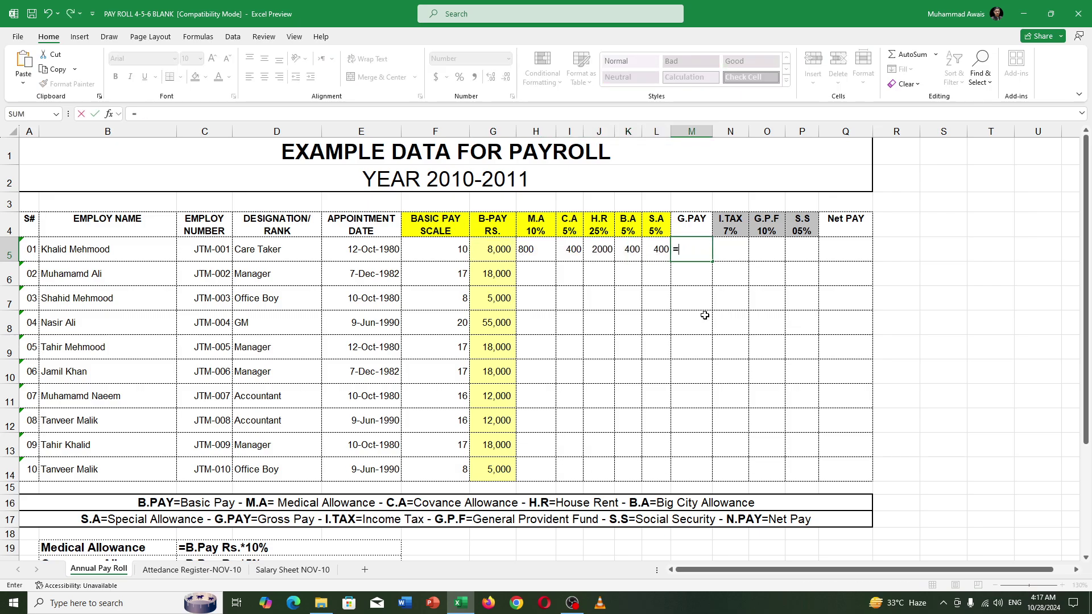
click(500, 254)
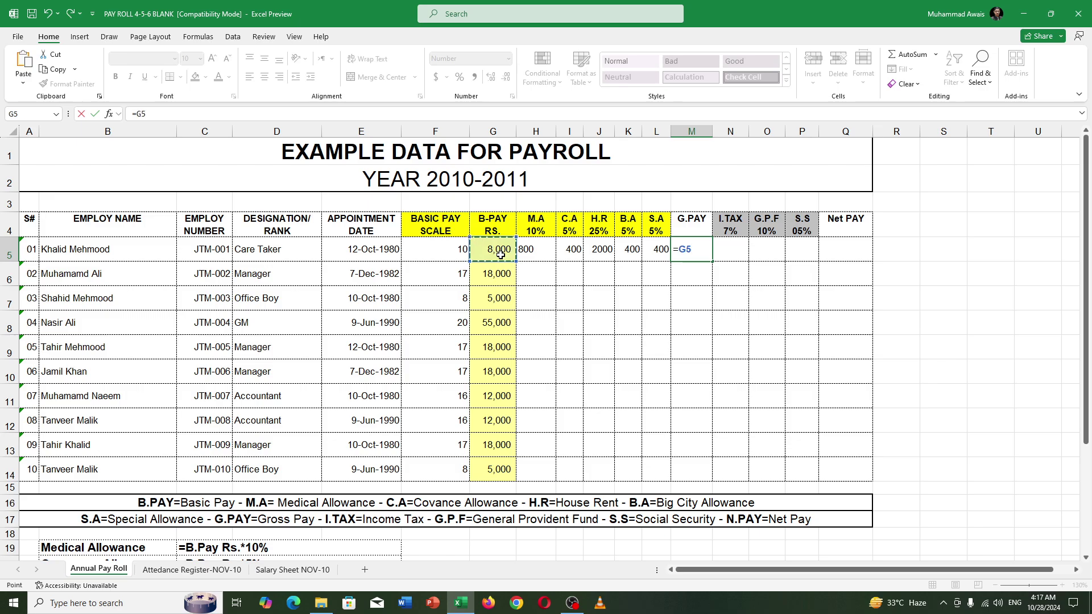
text(+)
click(532, 250)
text(+)
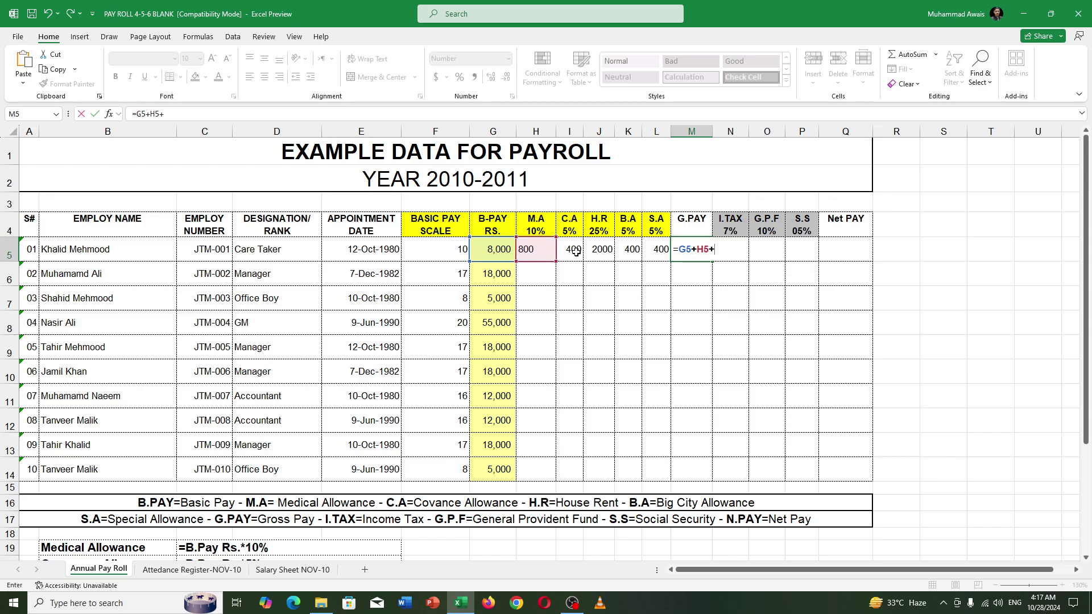
click(576, 253)
text(+)
click(600, 251)
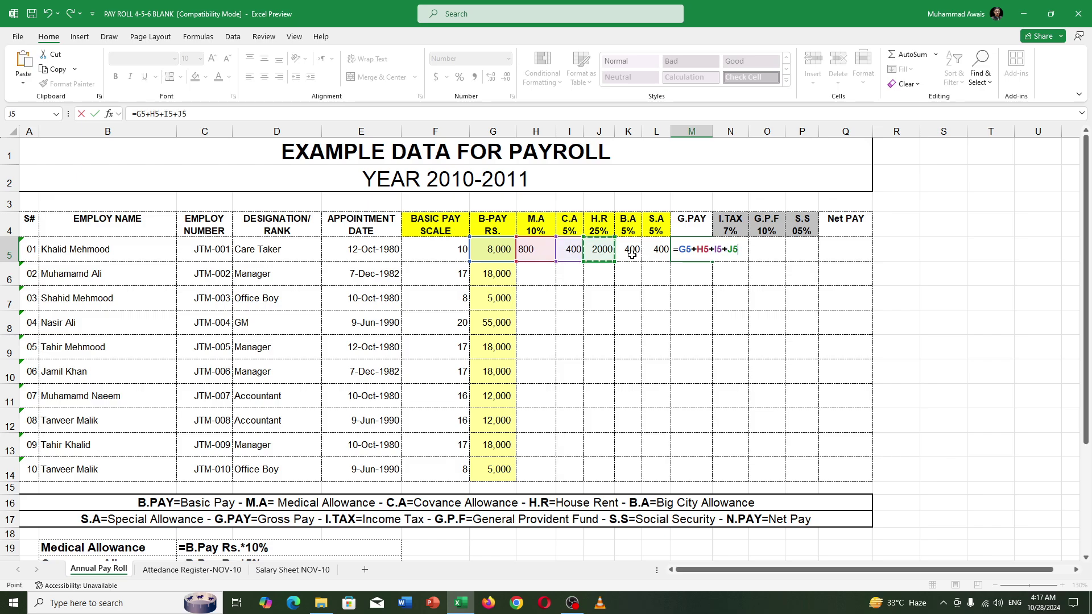
text(+)
click(630, 253)
text(+)
click(652, 250)
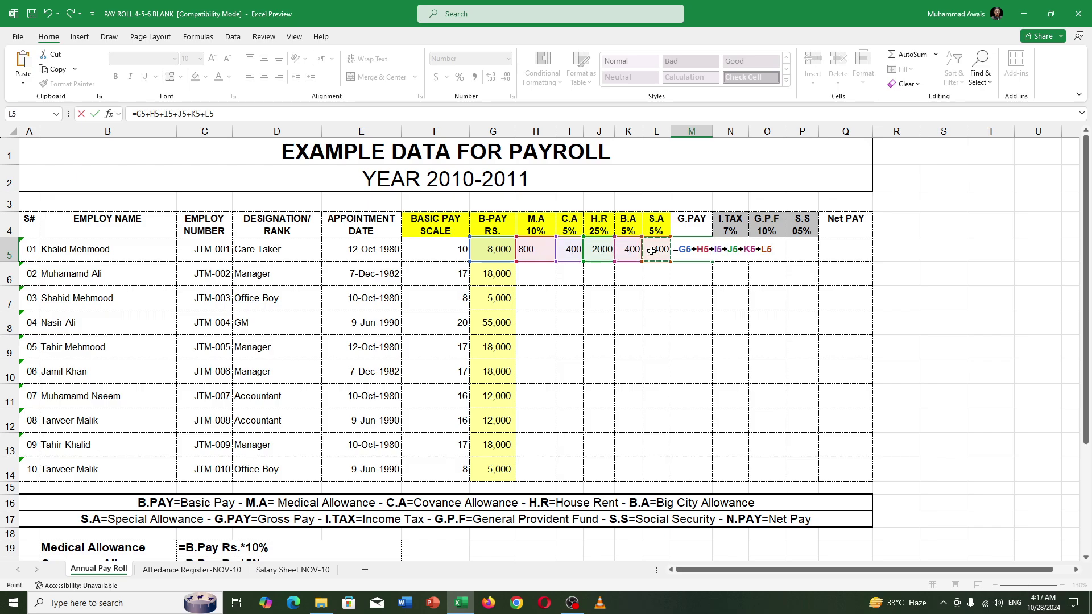
key(Return)
click(678, 251)
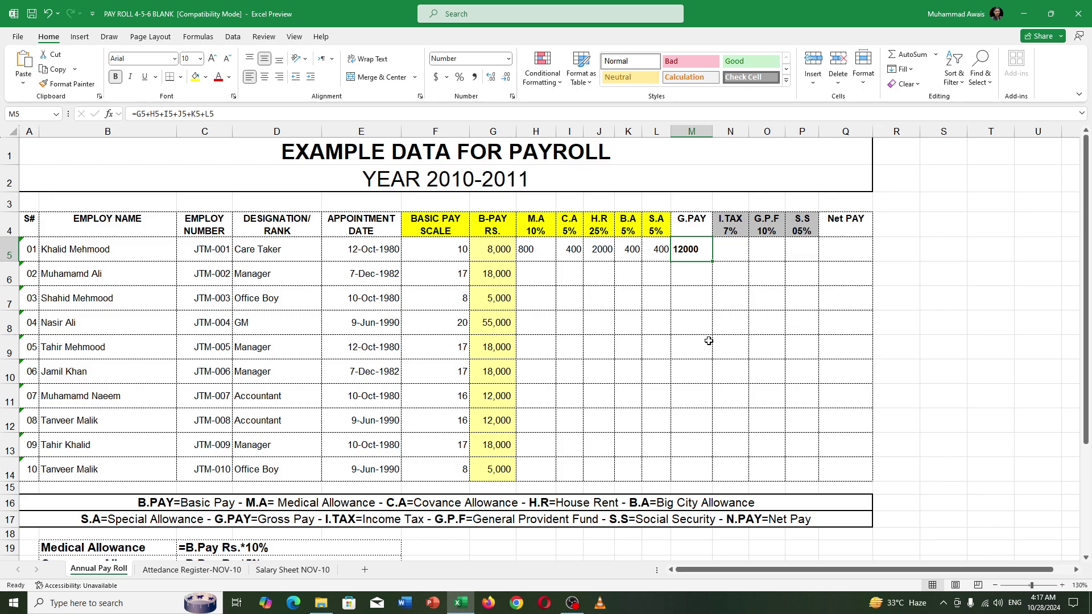
Calculate the first employee's income tax in N5 with the formula =M5*7% and check the entered formula
click(740, 249)
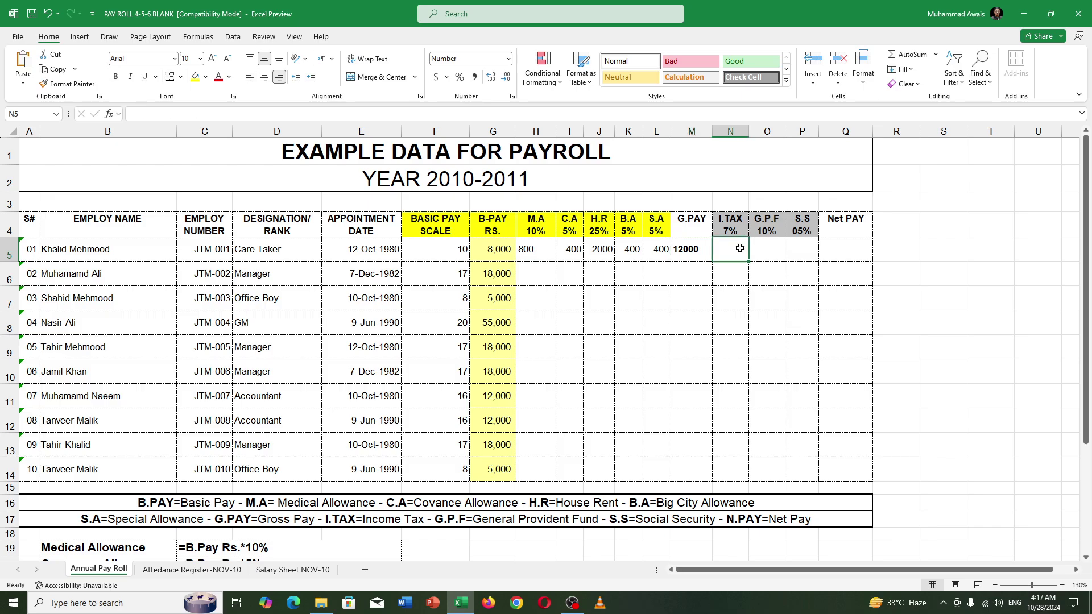
text(=)
click(687, 251)
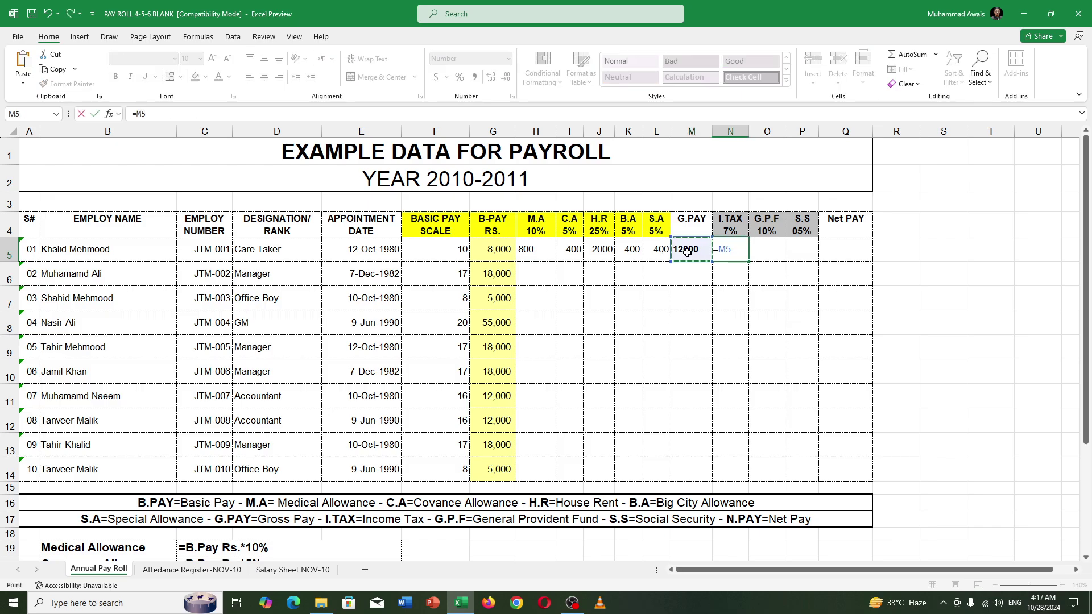
text(*7%)
key(Return)
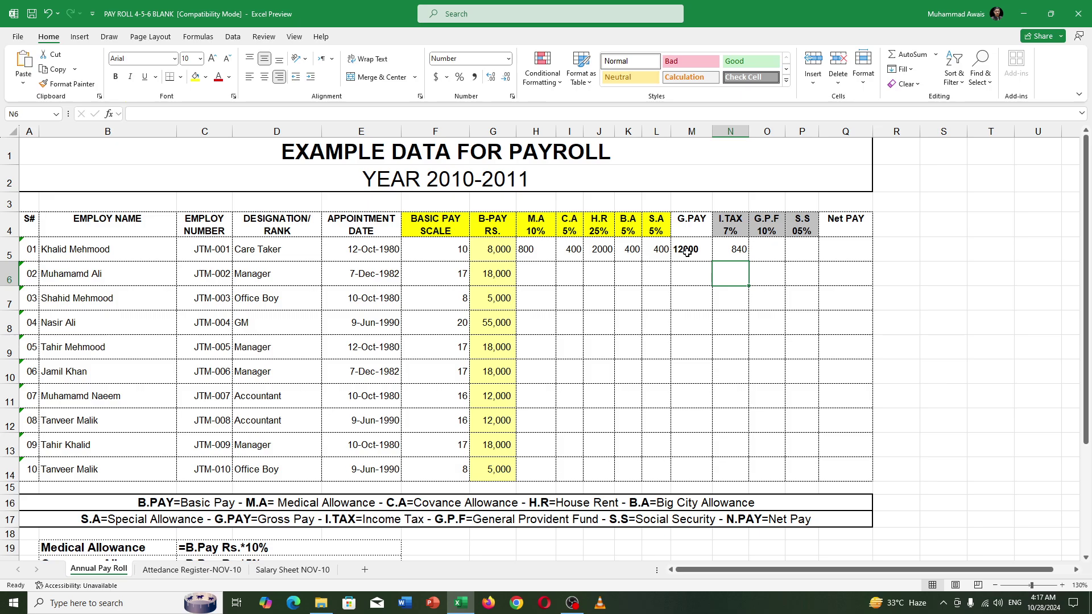
drag(730, 234, 732, 242)
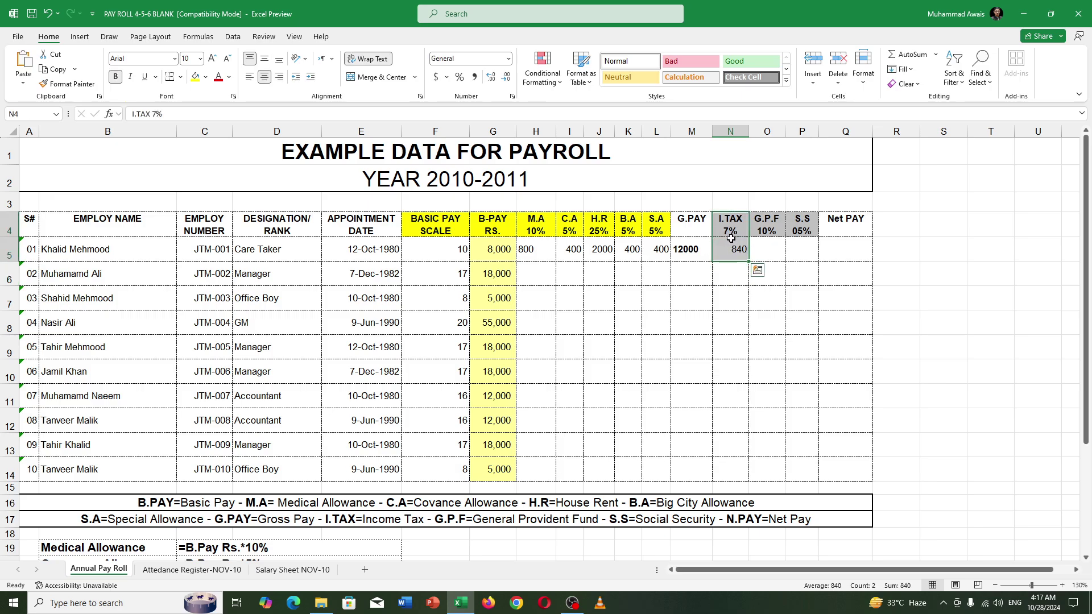
click(742, 248)
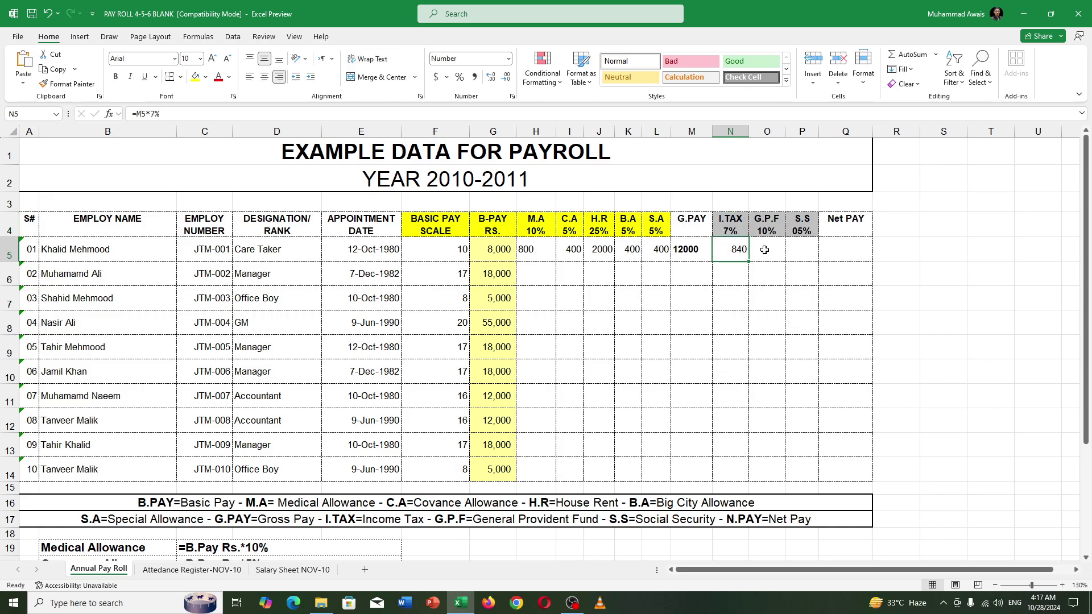
Calculate the first employee's G.P.F deduction in O5 with the formula =M5*10%
click(764, 251)
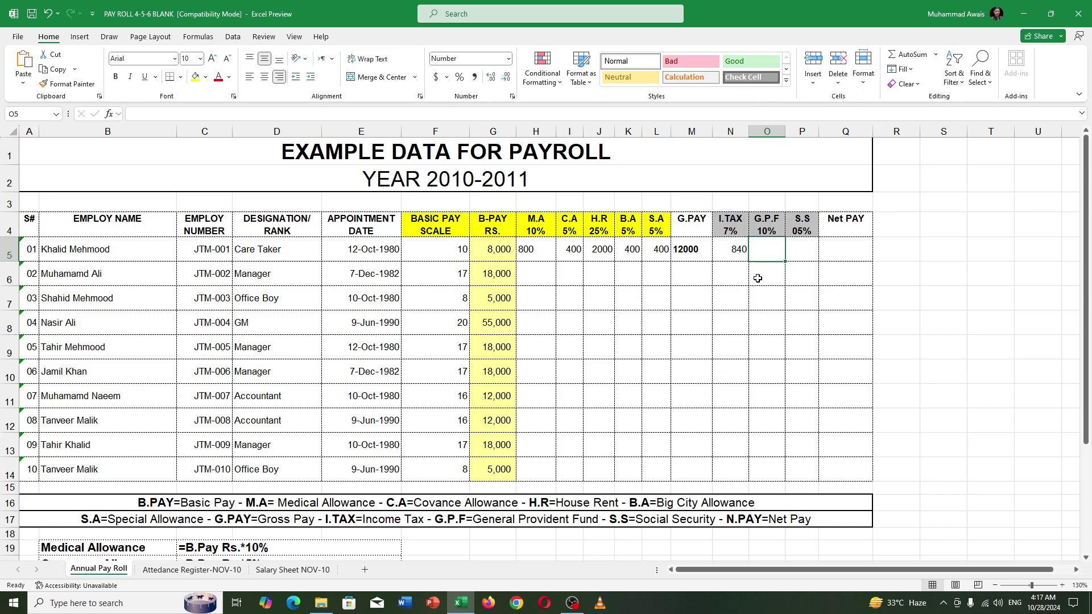
text(=)
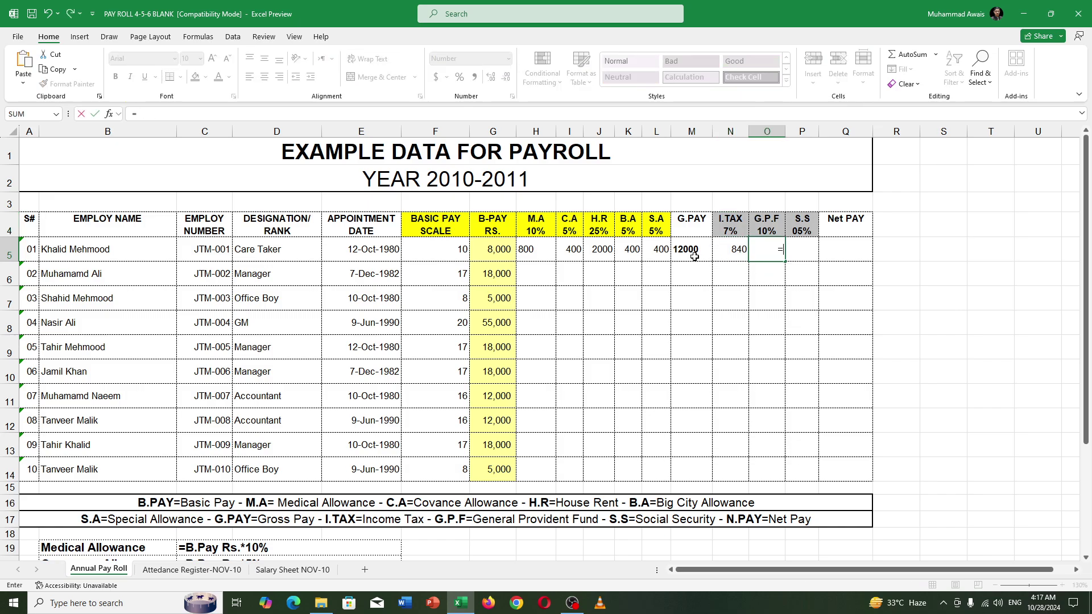
click(693, 254)
text(*)
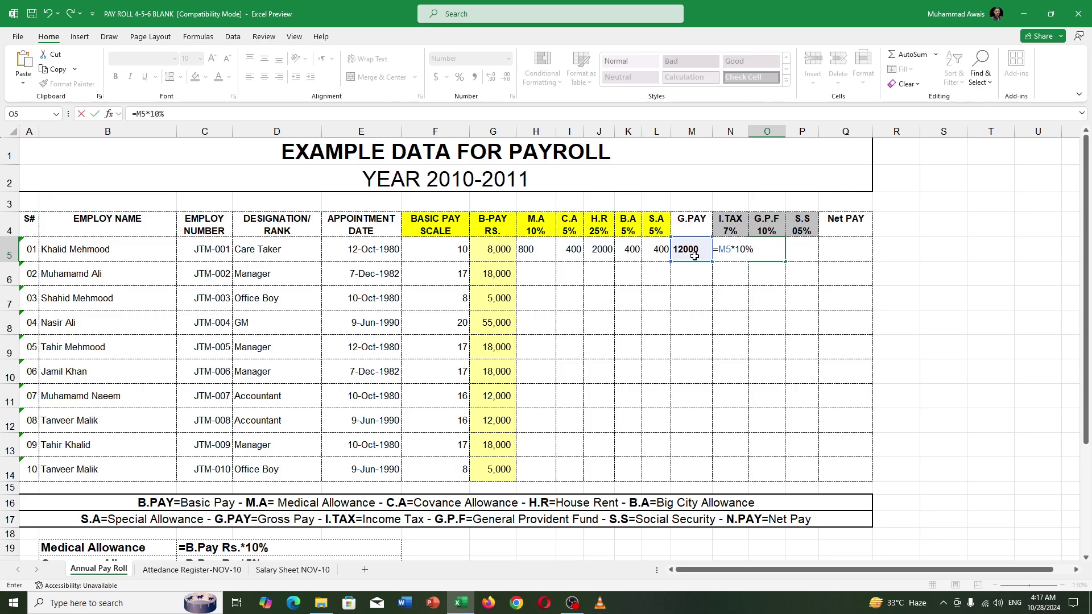
key(Return)
Calculate the first employee's social security deduction in P5 with the formula =M5*5%
click(801, 254)
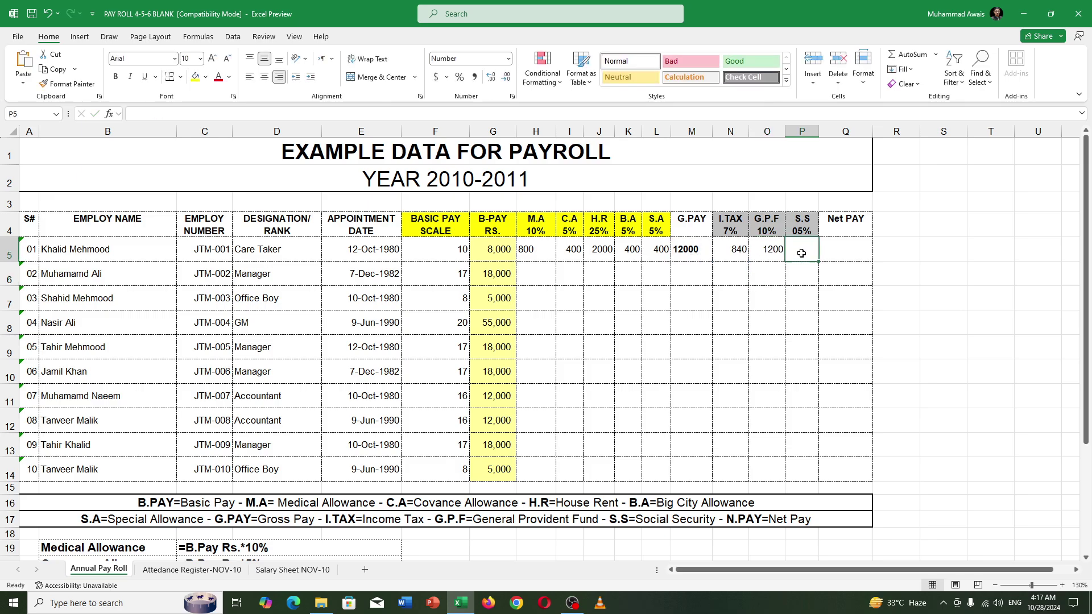
text(=)
click(685, 252)
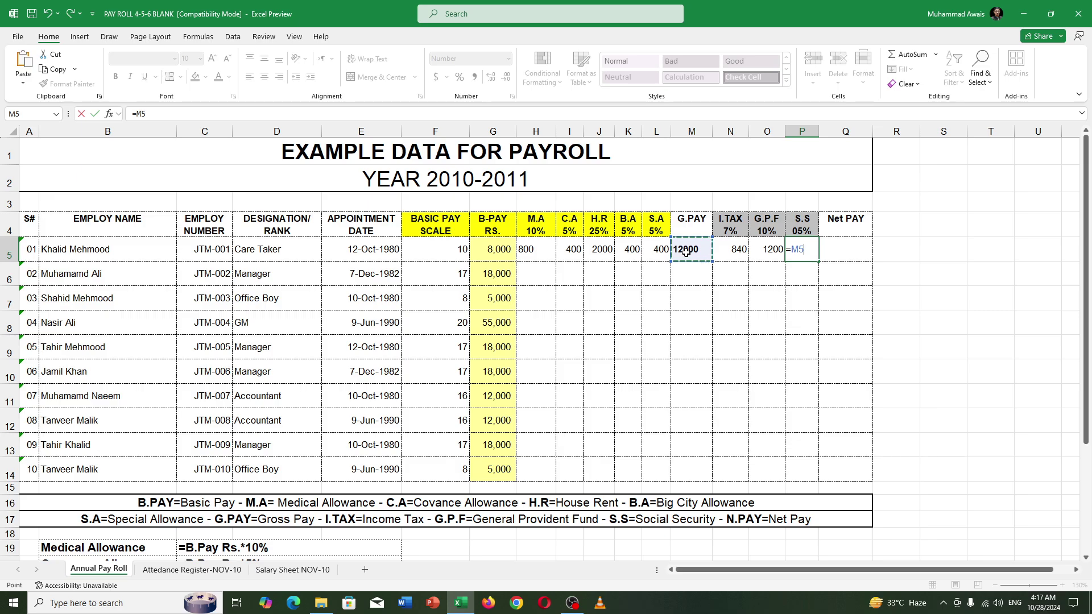
text(*)
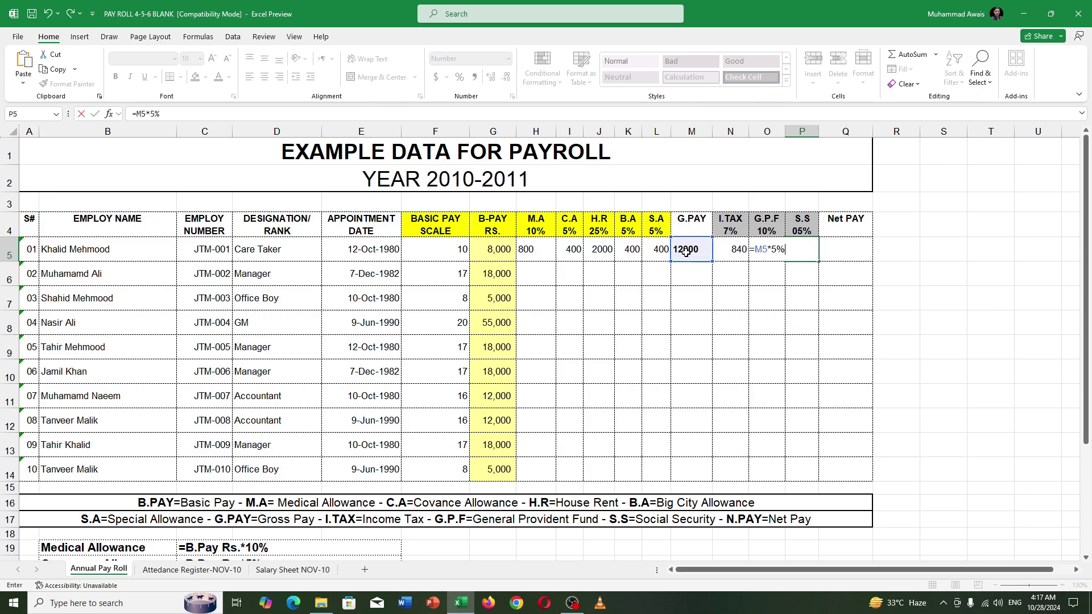
key(Return)
Calculate the first employee's net pay in Q5 by subtracting the three deductions from gross pay with the formula =M5-N5-O5-P5
click(700, 255)
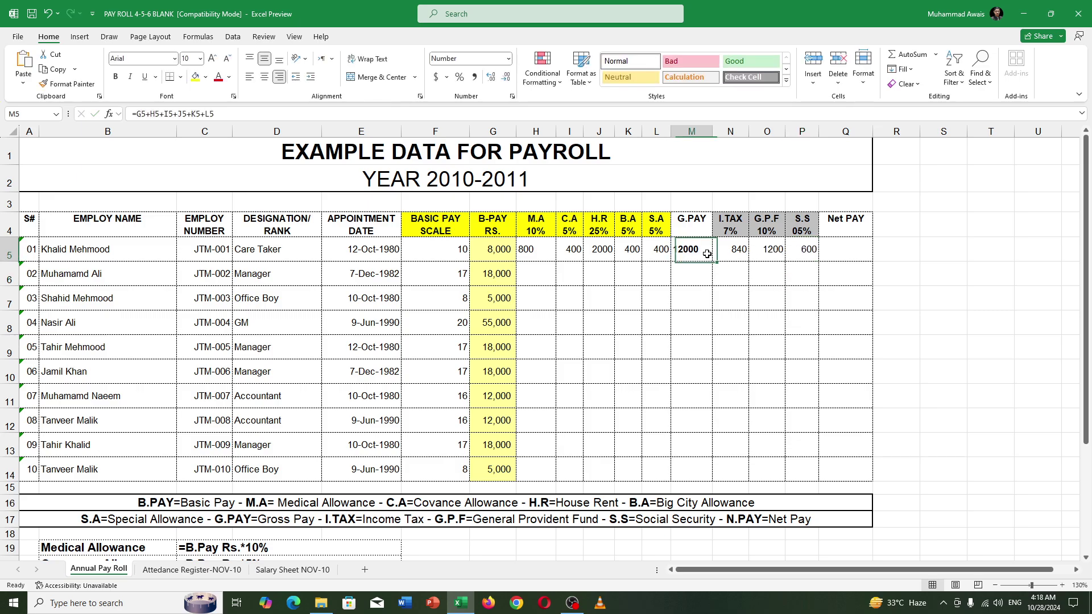
click(850, 257)
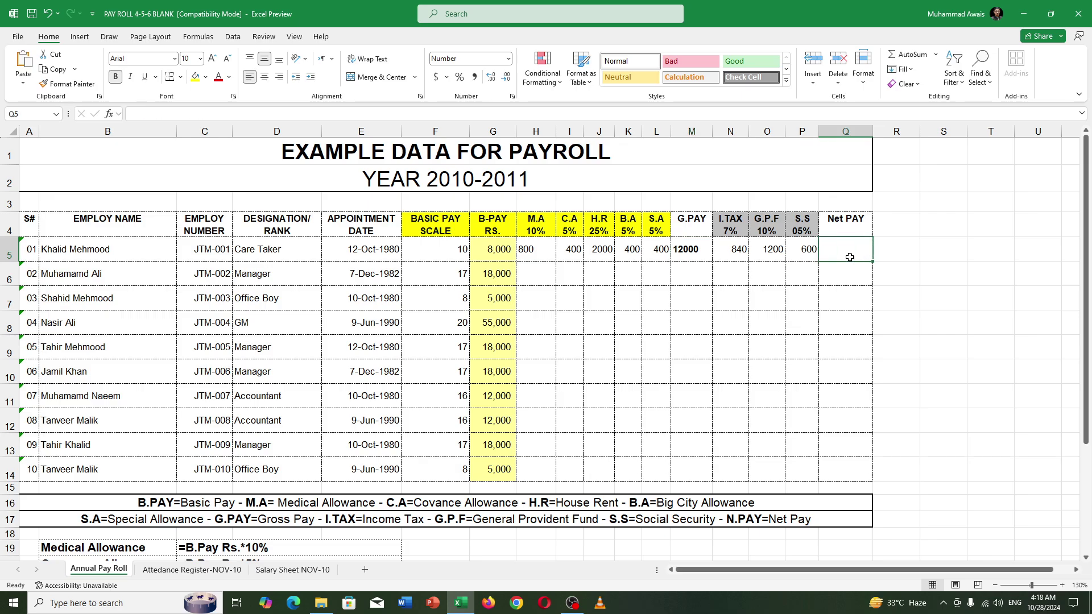
click(696, 255)
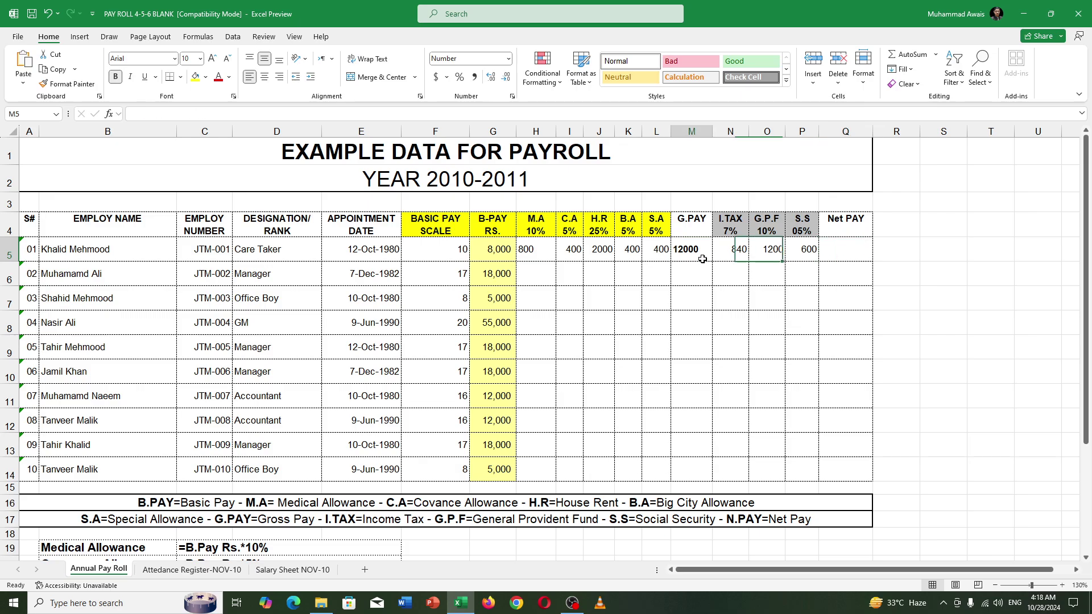
drag(728, 256, 788, 259)
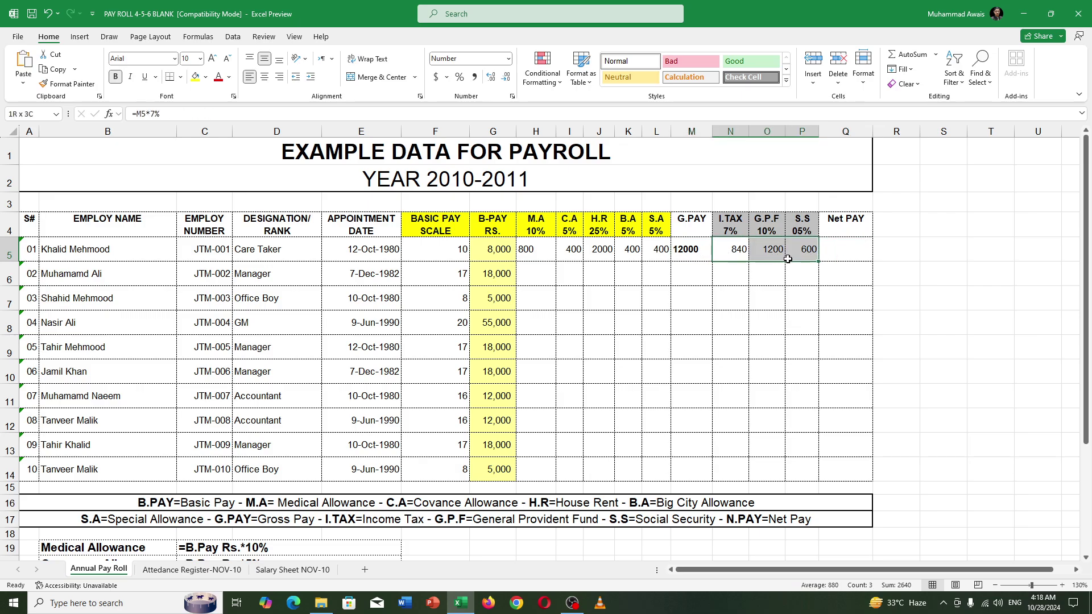
click(856, 247)
text(=)
click(695, 254)
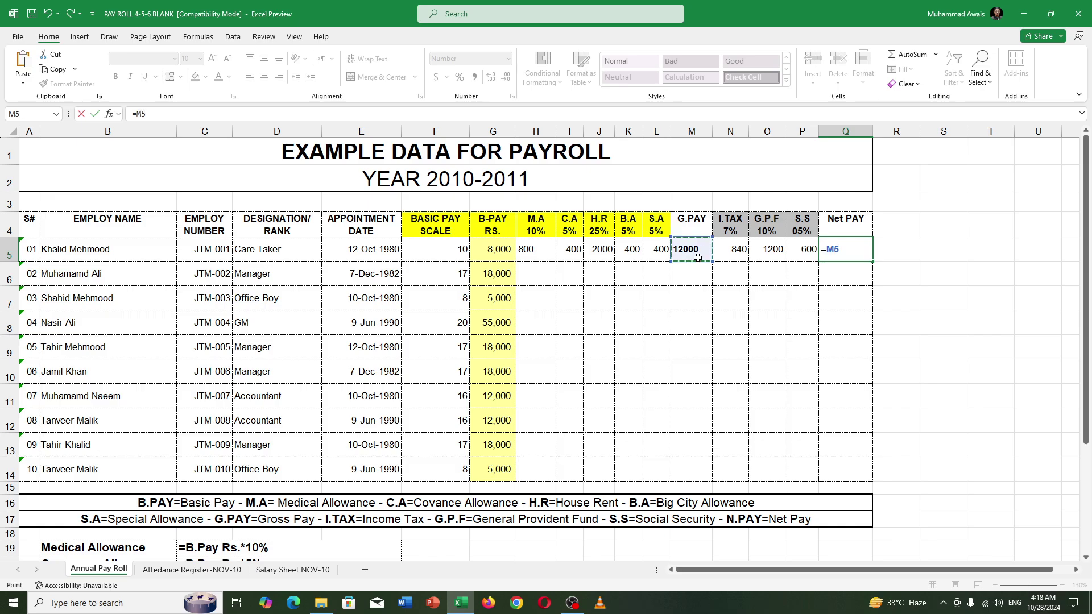
text(-)
click(729, 256)
text(-)
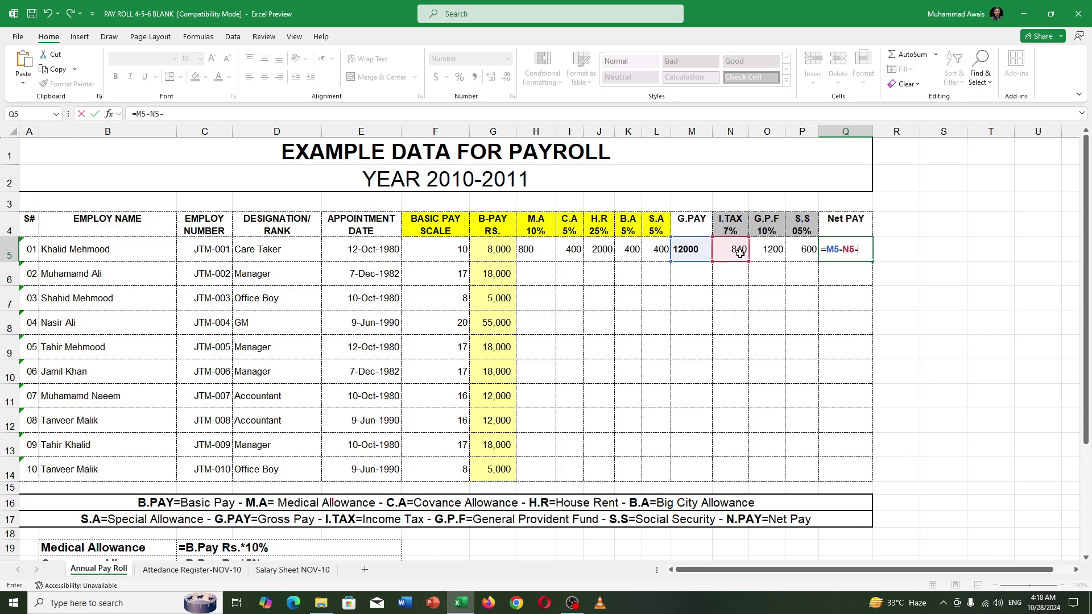
click(765, 254)
text(-)
click(798, 252)
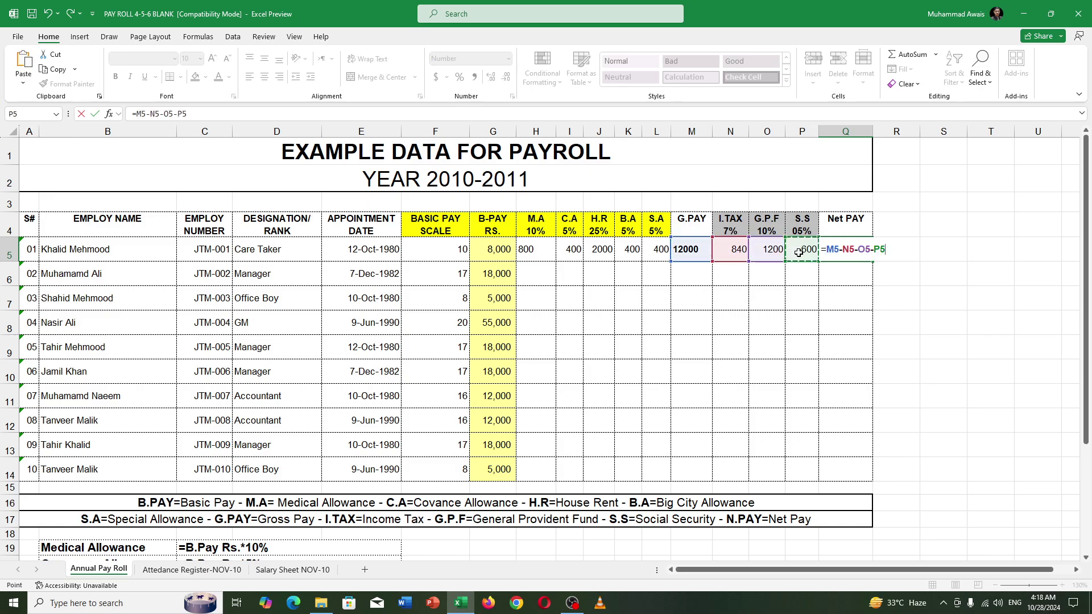
key(Return)
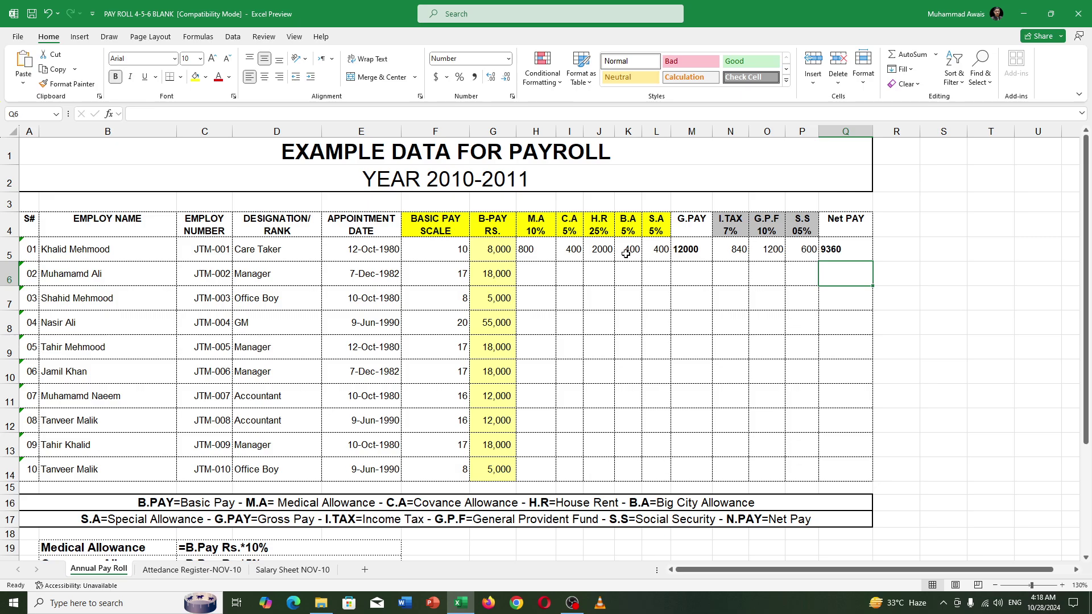
Fill the first employee's formulas in H5:Q5 down through row 14 for all employees and check the filled results
click(497, 255)
drag(536, 250, 657, 251)
click(701, 253)
drag(731, 253, 807, 253)
click(846, 253)
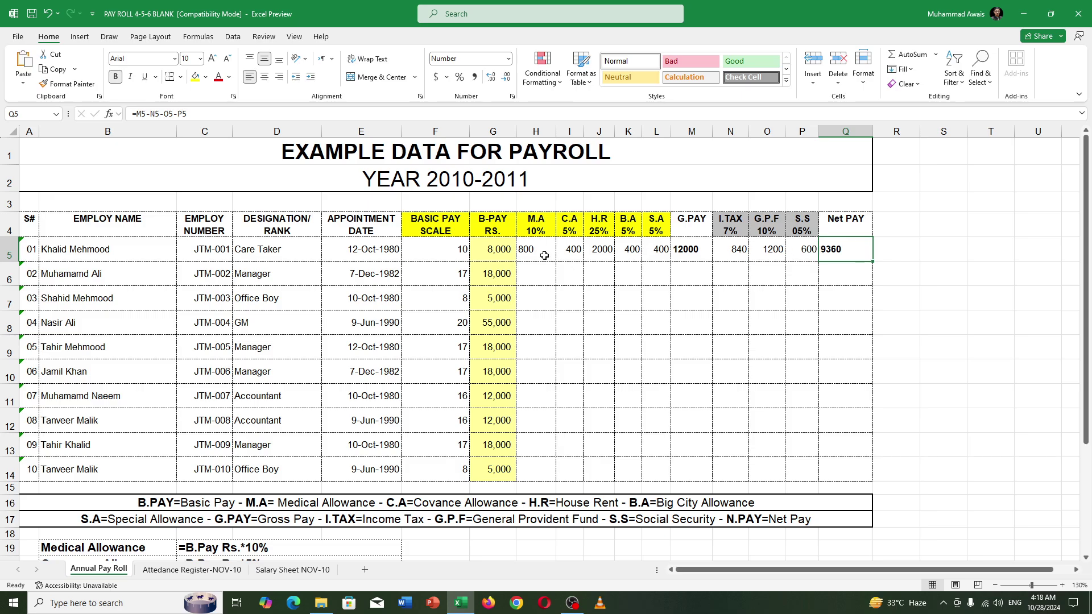
drag(536, 249, 838, 250)
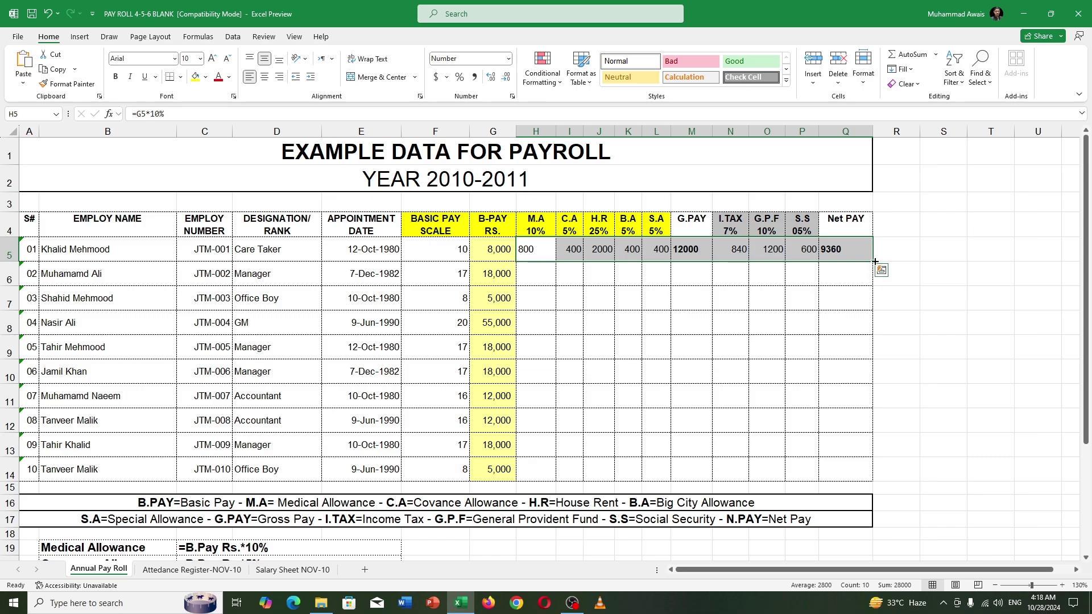
double_click(874, 261)
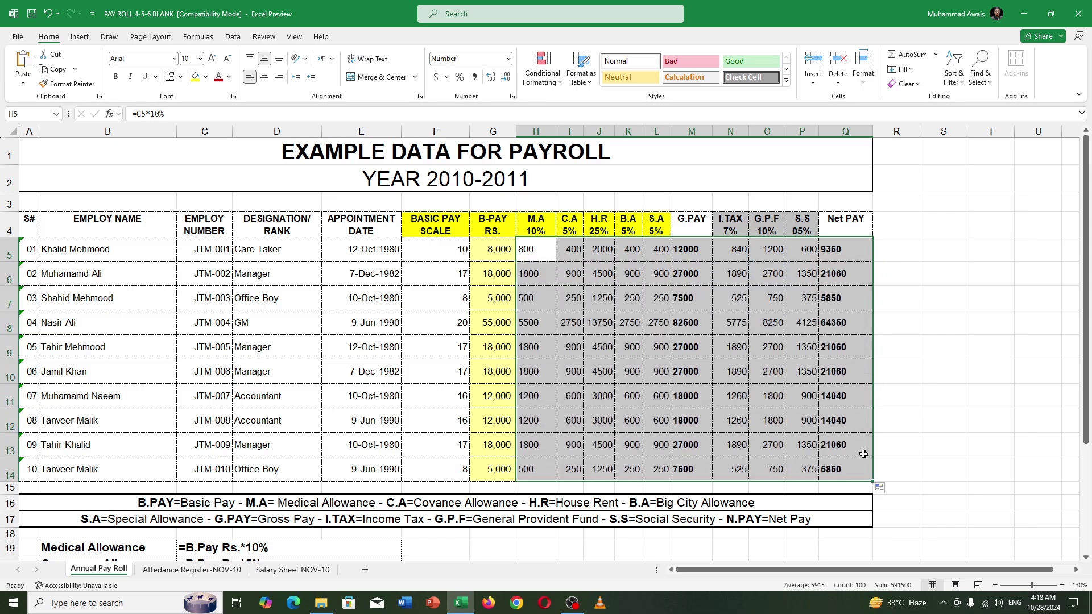
click(544, 251)
drag(544, 252, 826, 463)
click(349, 287)
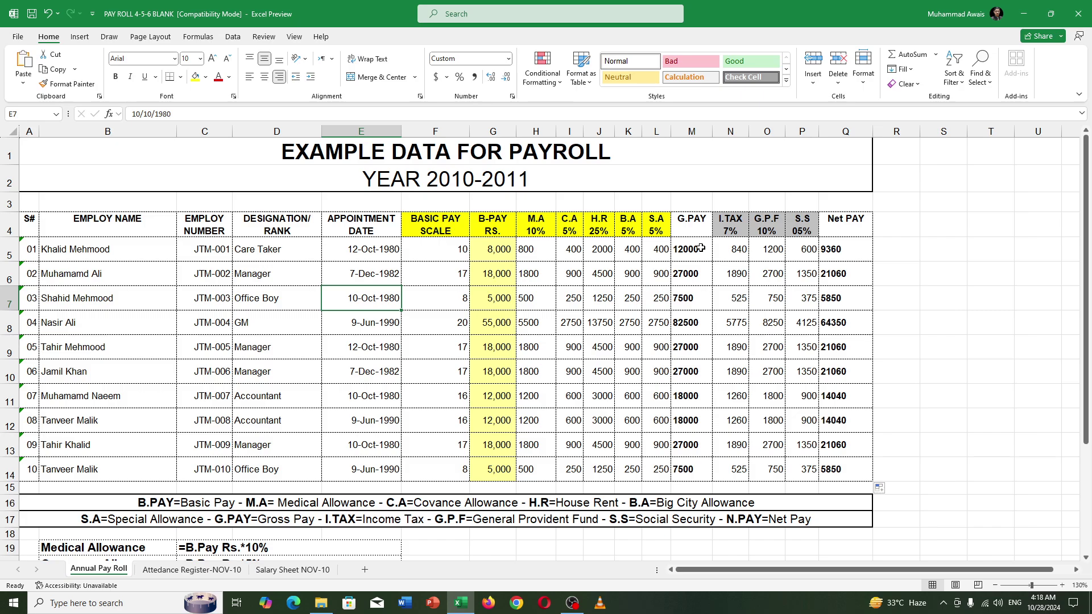
click(701, 248)
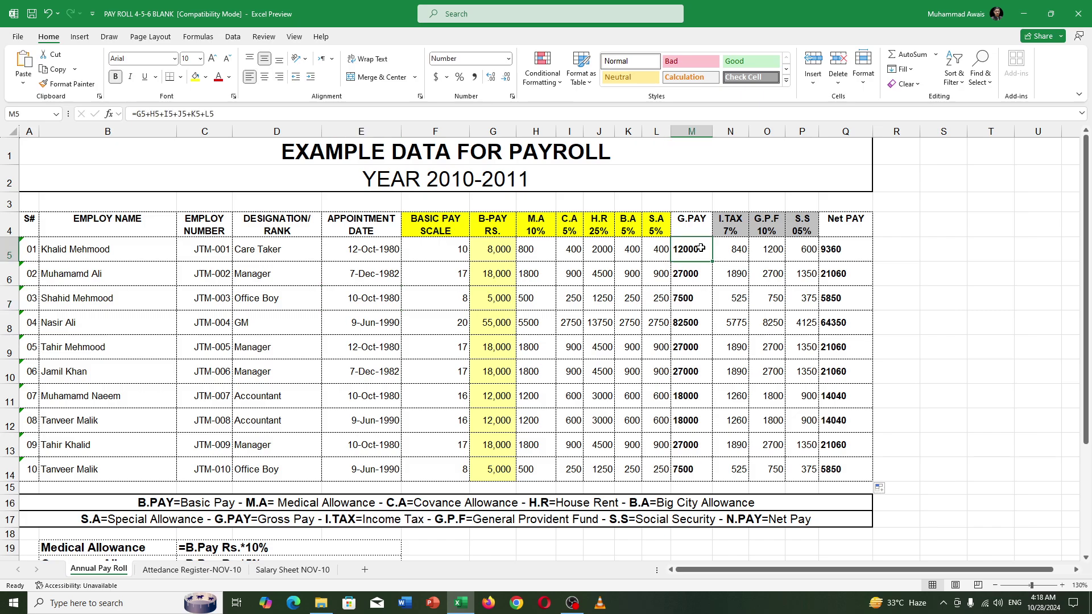
drag(487, 249, 843, 468)
click(540, 253)
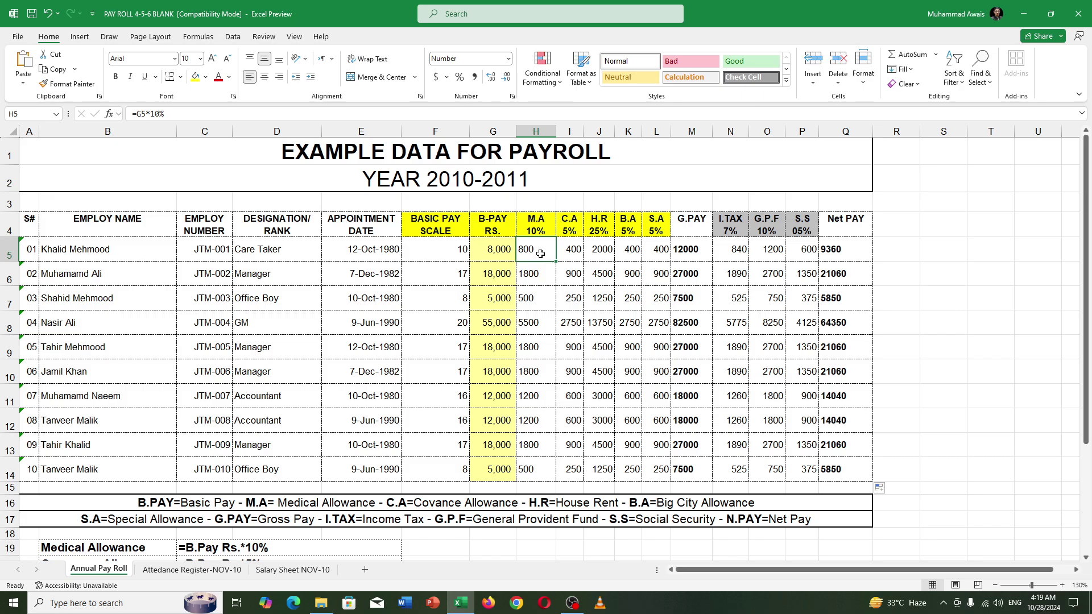
key(ctrl+t)
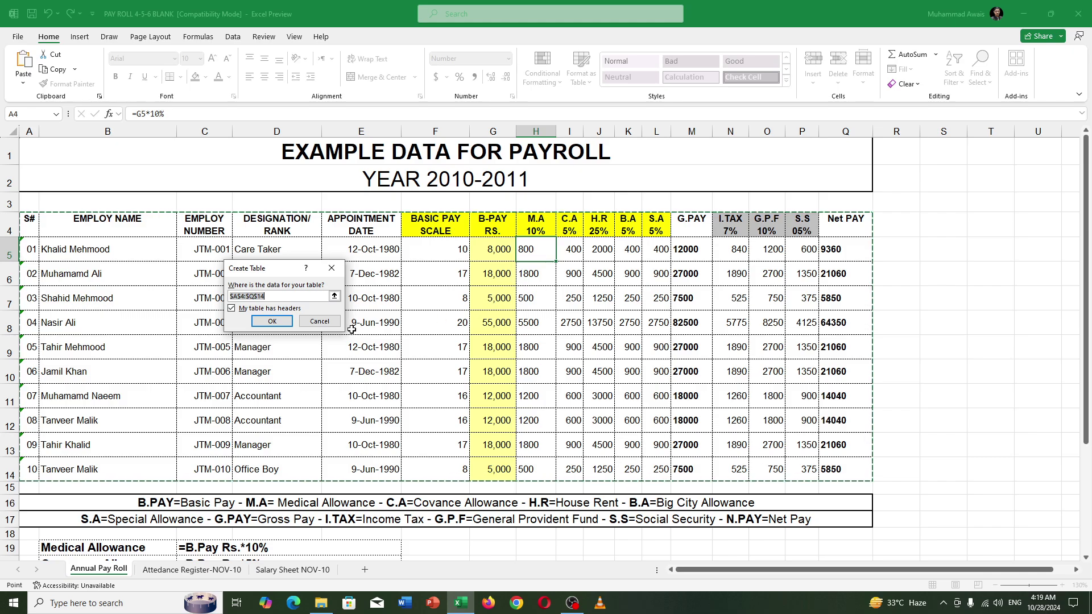
click(319, 322)
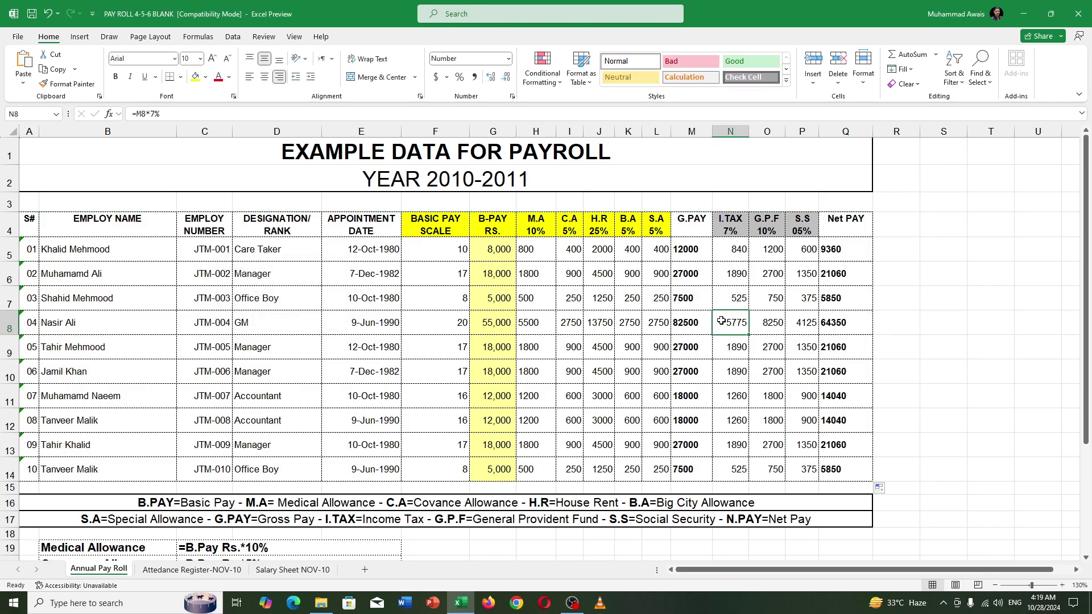